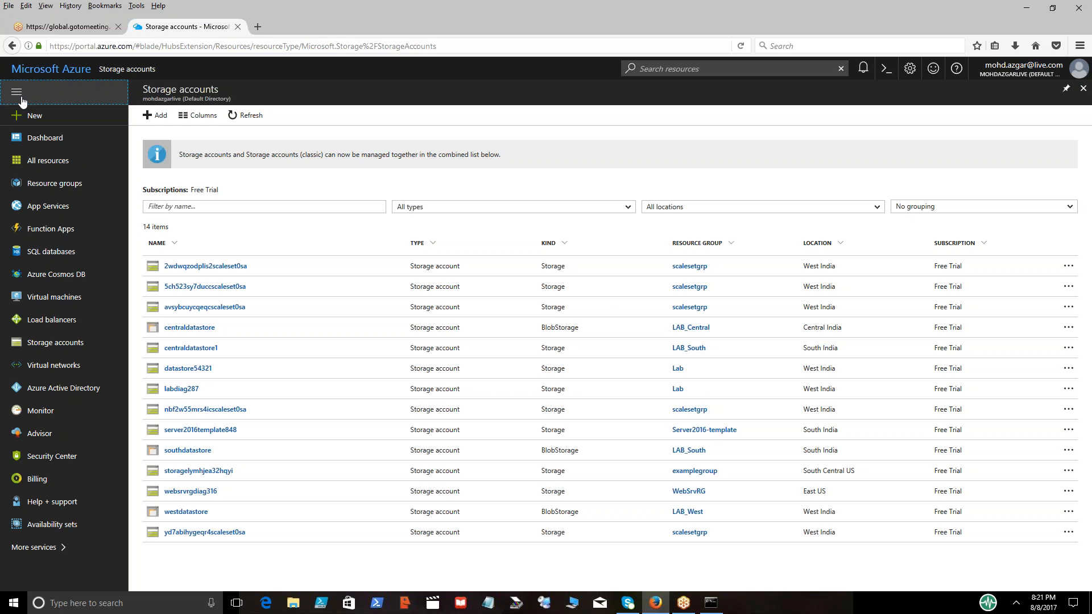
# Start a new storage account and name it storagebox7786.
pyautogui.press('XF86AudioLowerVolume')
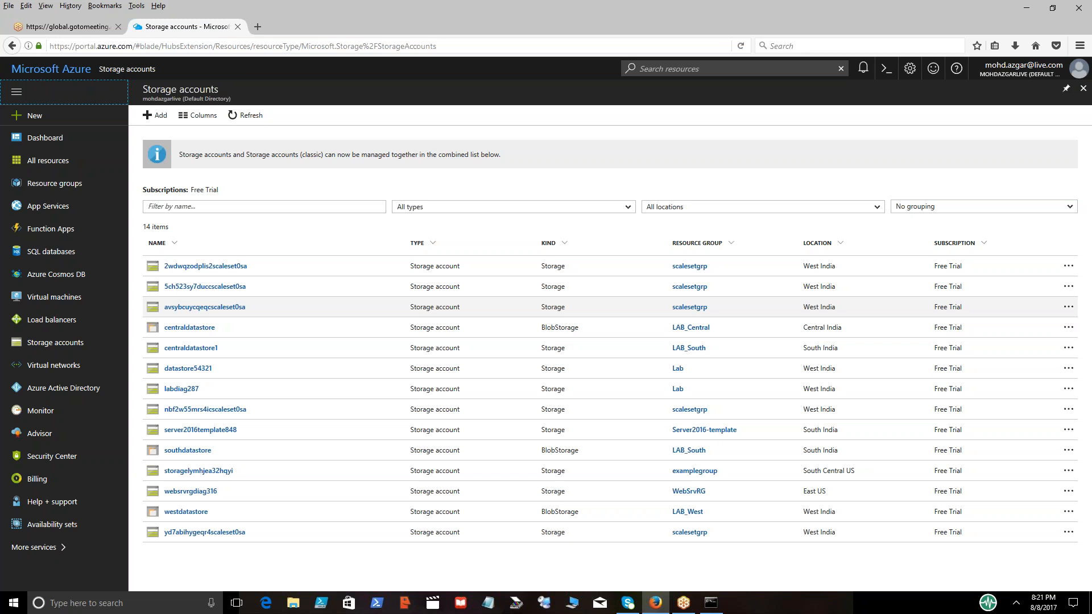
pyautogui.click(159, 117)
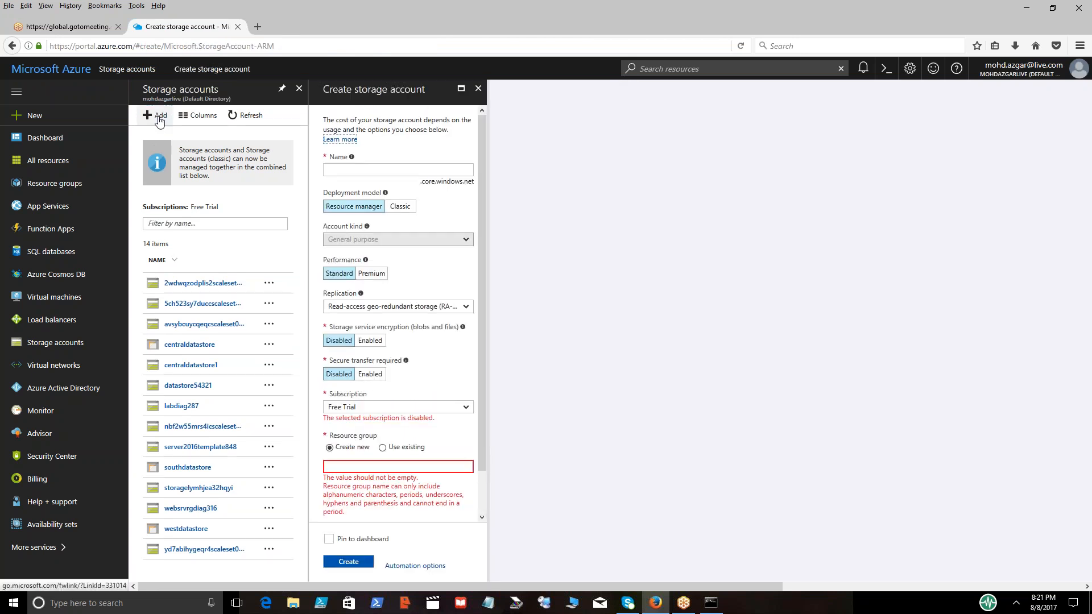
pyautogui.click(358, 171)
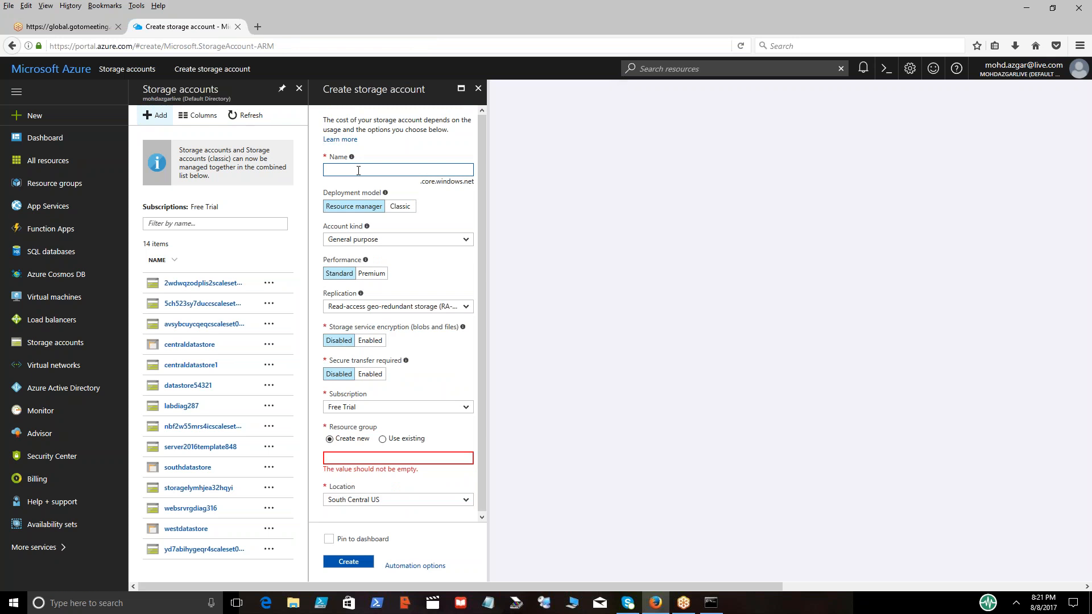
pyautogui.write('Storagebox1')
pyautogui.press('Delete')
pyautogui.write('s')
pyautogui.moveTo(468, 173)
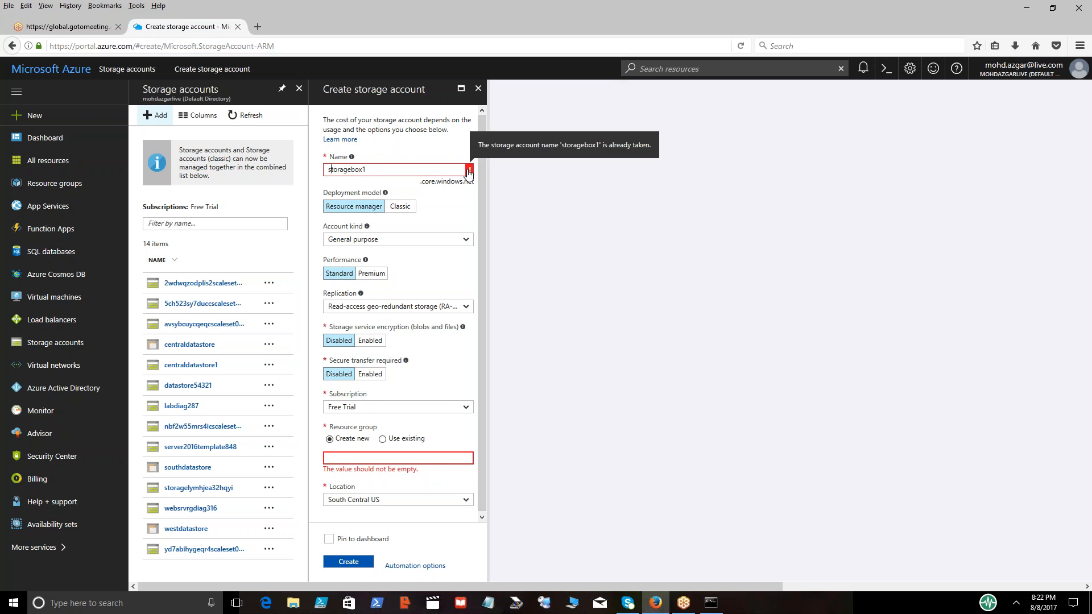
pyautogui.doubleClick(395, 172)
pyautogui.click(394, 172)
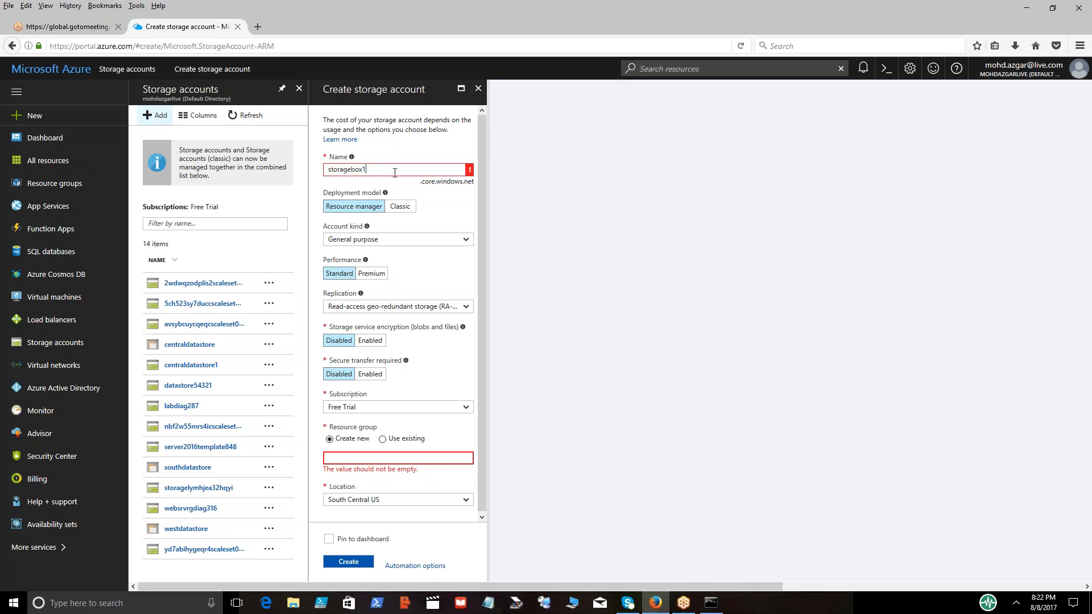
pyautogui.write('7786')
# Try the Blob storage account kind and Premium performance, restoring General purpose and Standard after each trial.
pyautogui.click(467, 248)
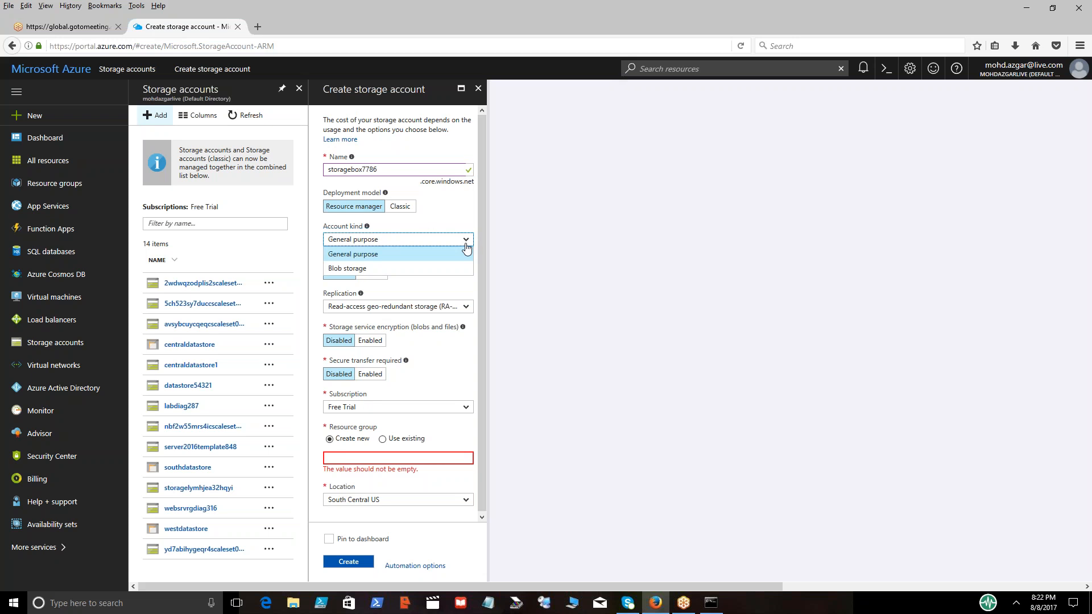
pyautogui.click(364, 269)
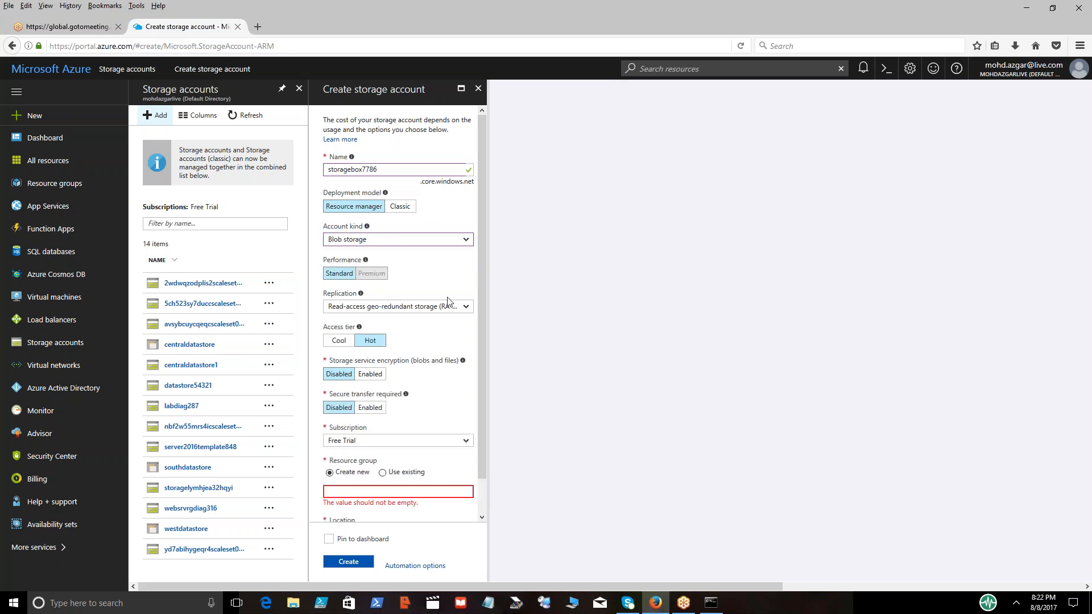
pyautogui.click(467, 244)
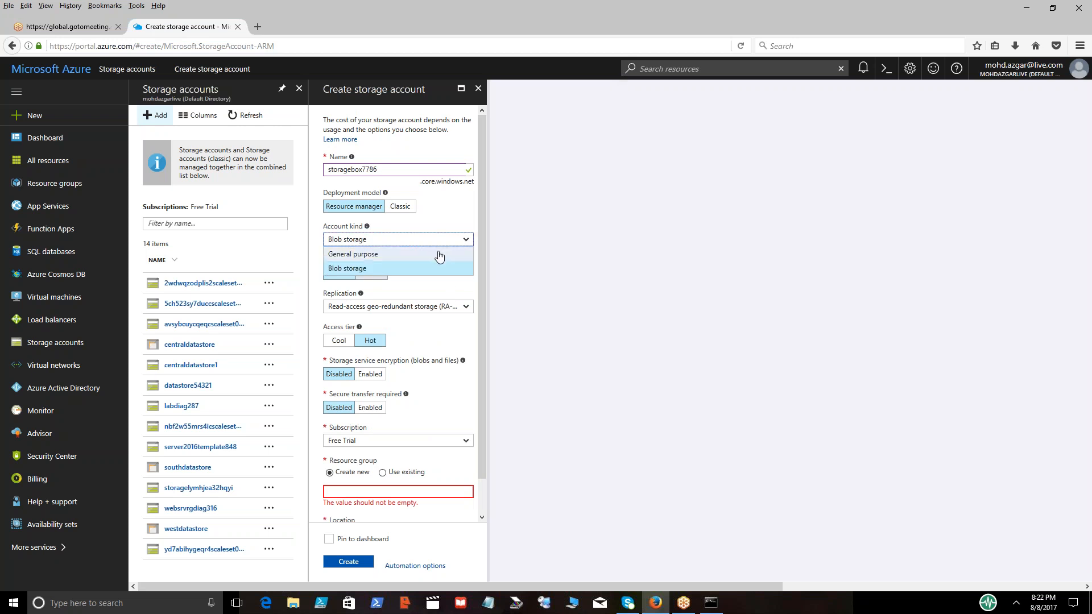
pyautogui.click(438, 255)
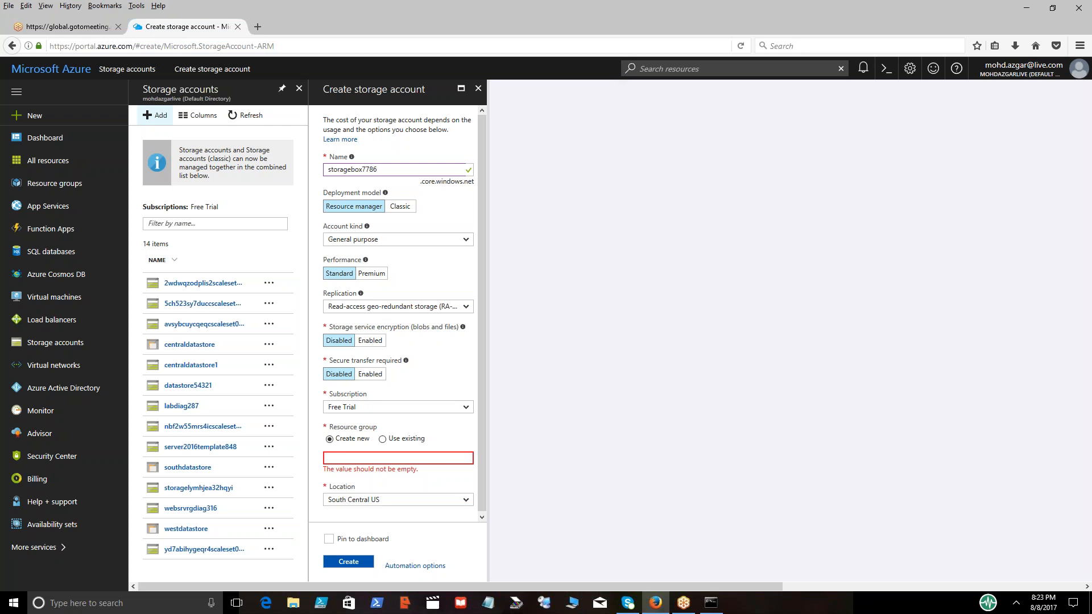
pyautogui.click(372, 273)
pyautogui.click(339, 276)
# Set the new account's replication to Locally-redundant storage (LRS).
pyautogui.click(463, 310)
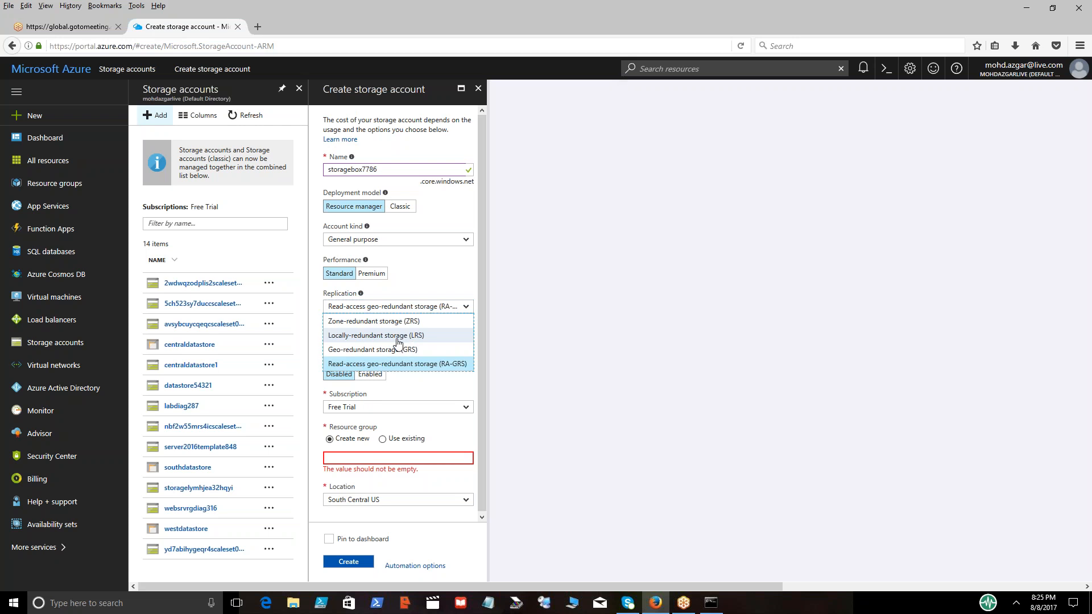
pyautogui.click(397, 340)
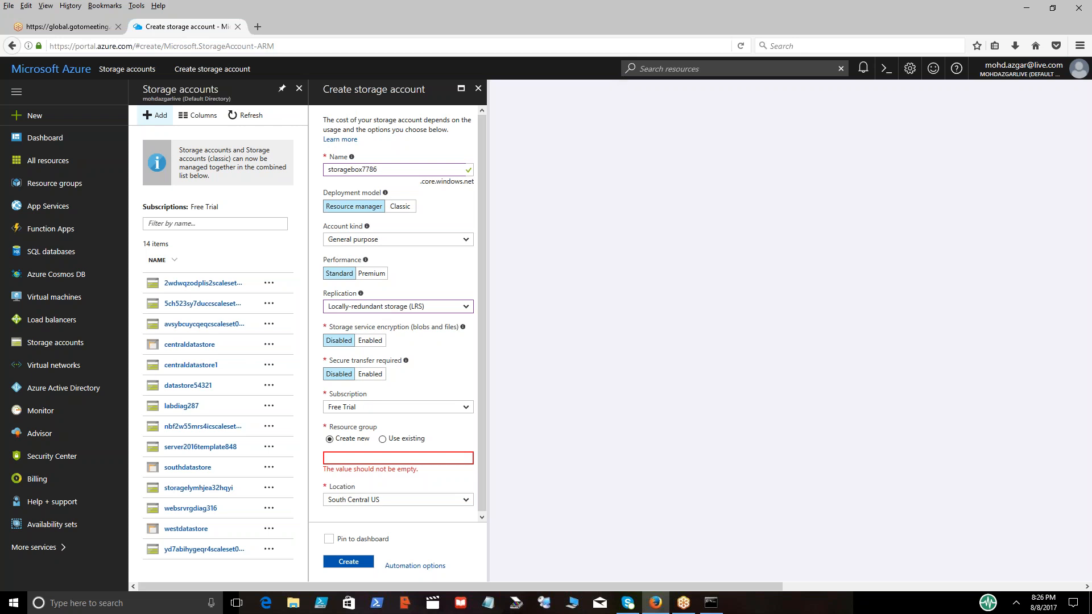
pyautogui.click(470, 309)
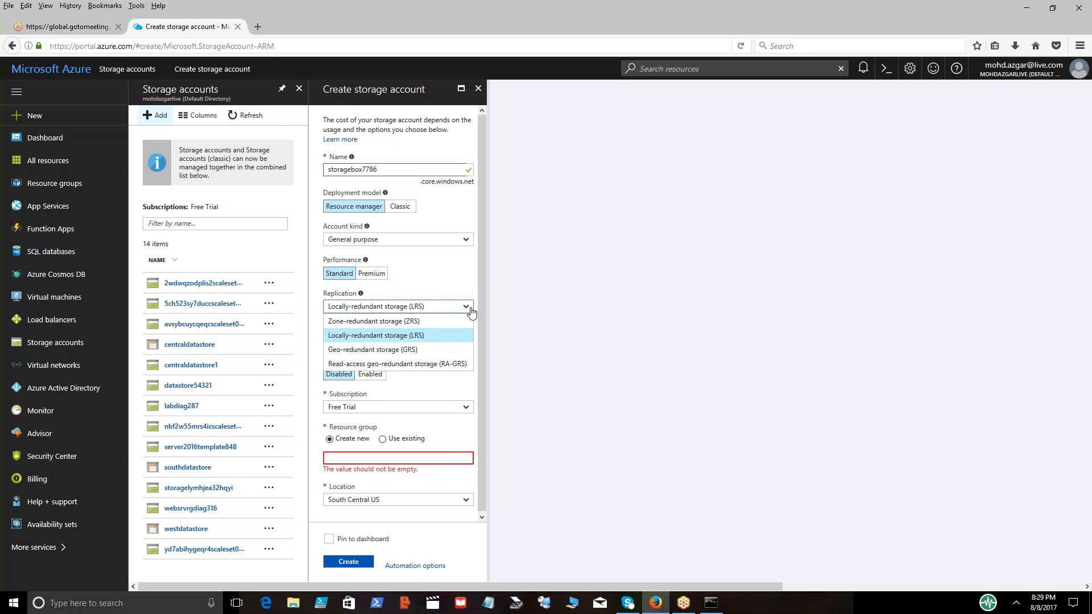
pyautogui.hotkey('ctrl', '-')
pyautogui.hotkey('ctrl', '-')
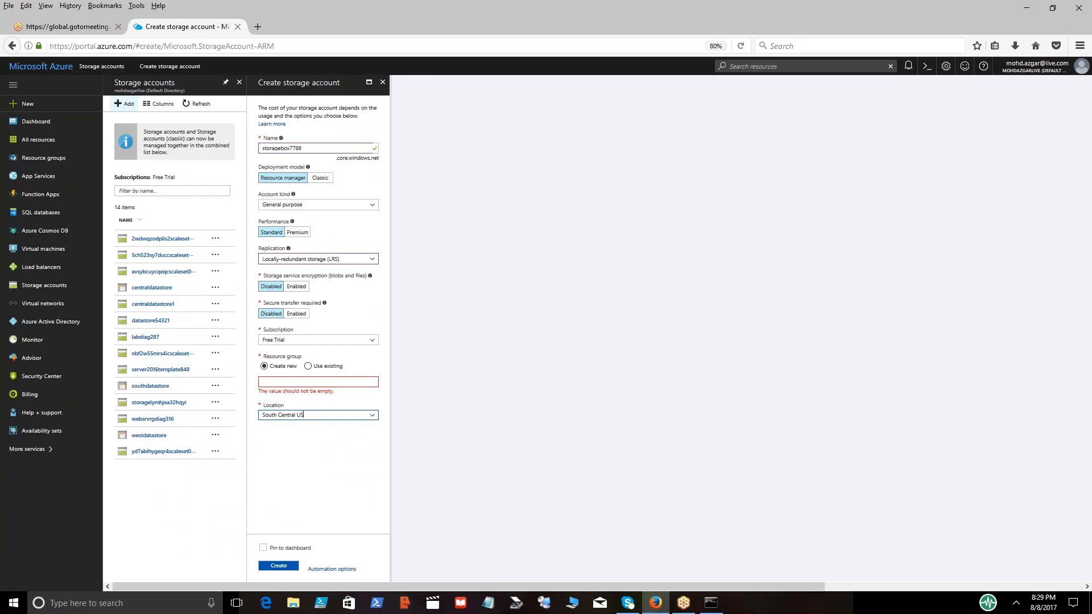
pyautogui.hotkey('ctrl', '+')
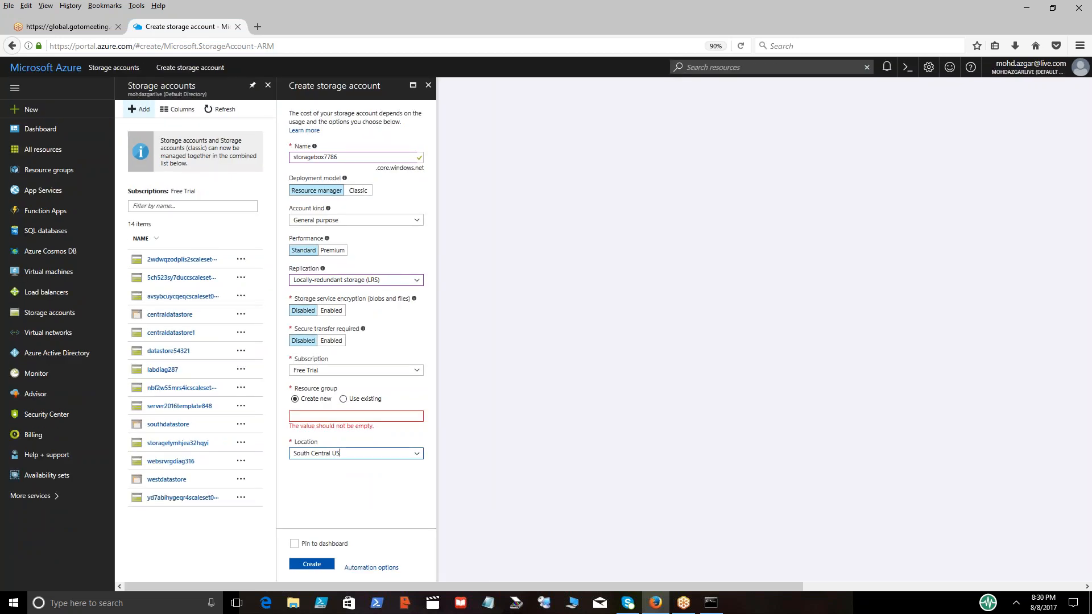
pyautogui.hotkey('ctrl', '+')
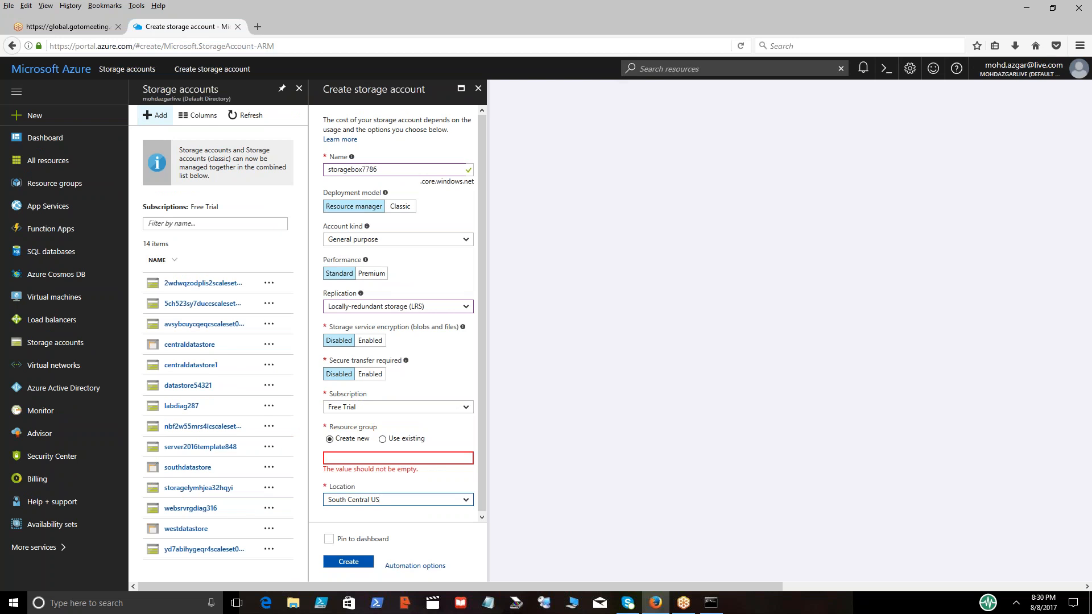
pyautogui.click(467, 308)
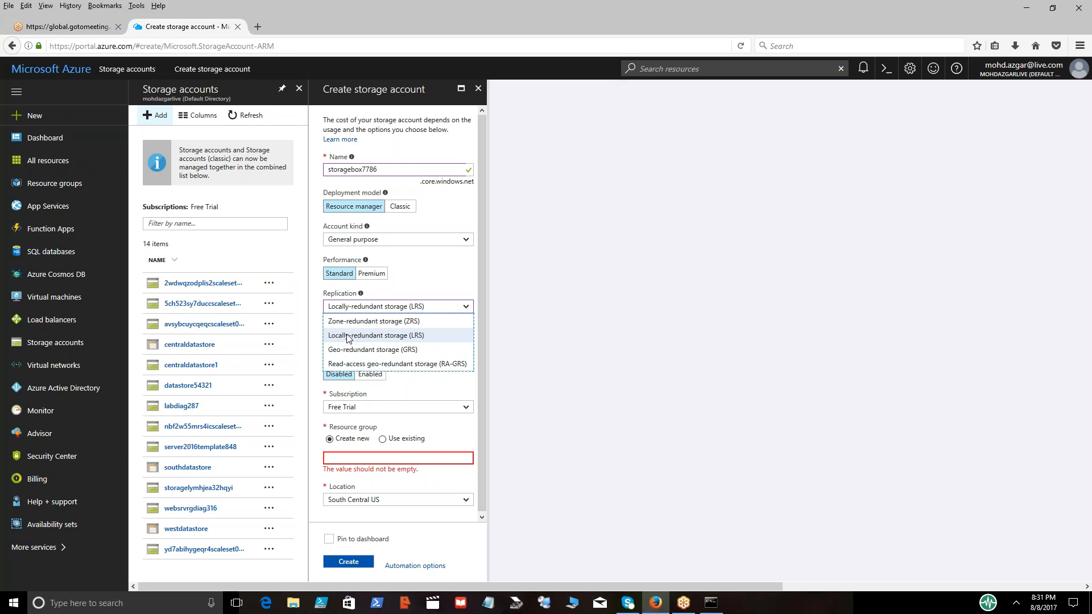
pyautogui.click(435, 289)
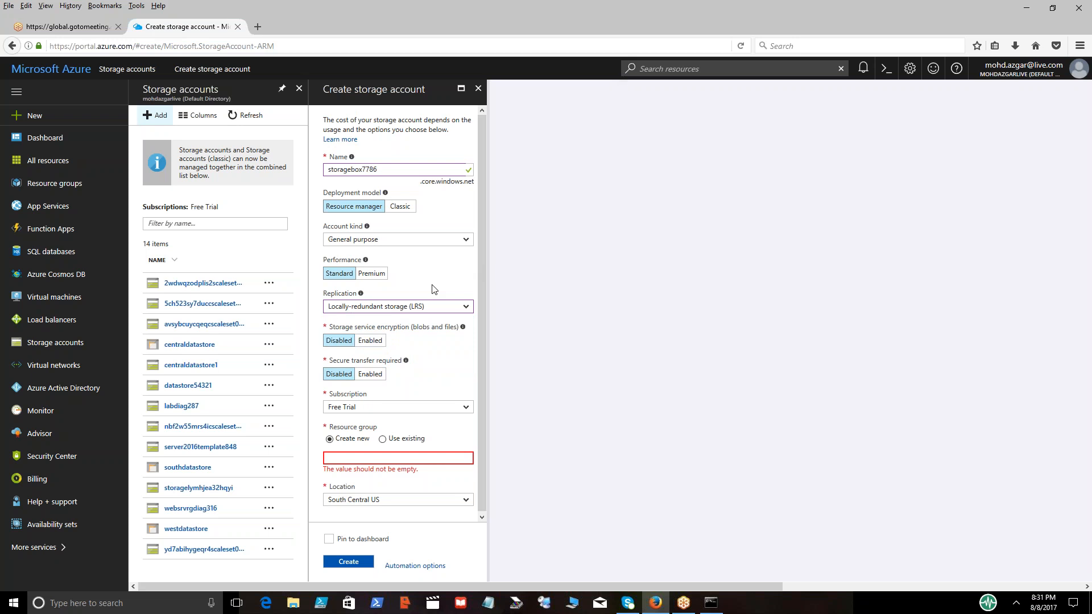
# Switch the replication to Zone-redundant storage (ZRS) and back to Locally-redundant storage (LRS).
pyautogui.click(467, 308)
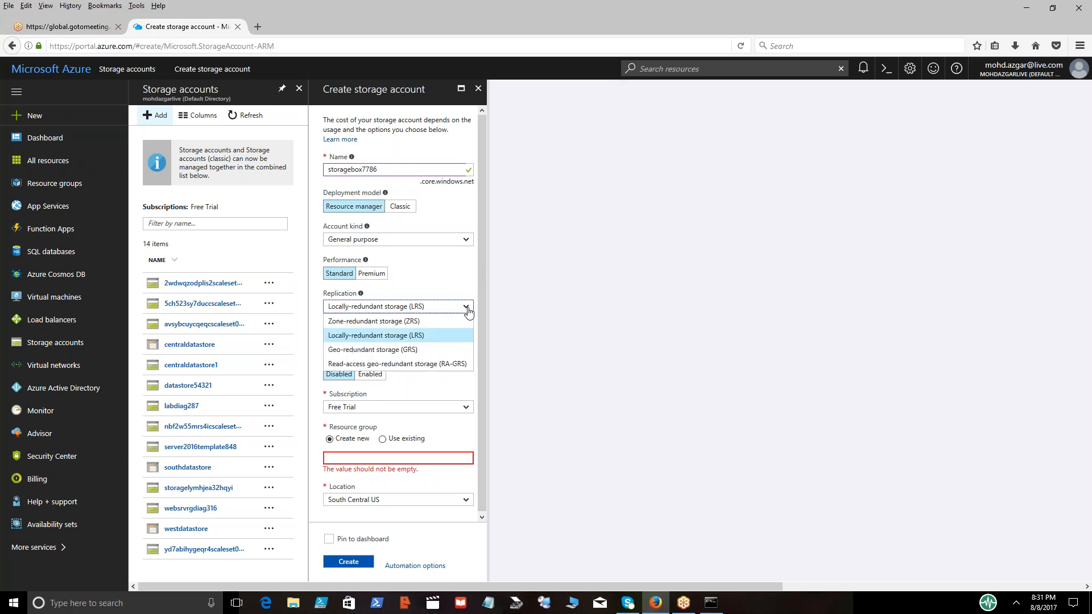
pyautogui.click(444, 319)
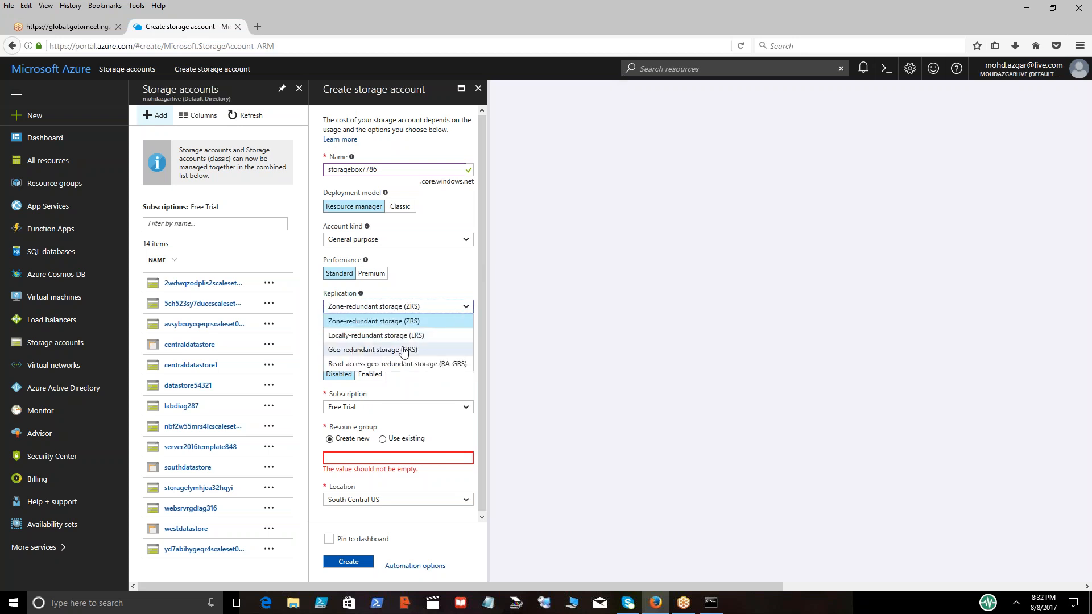
pyautogui.click(408, 349)
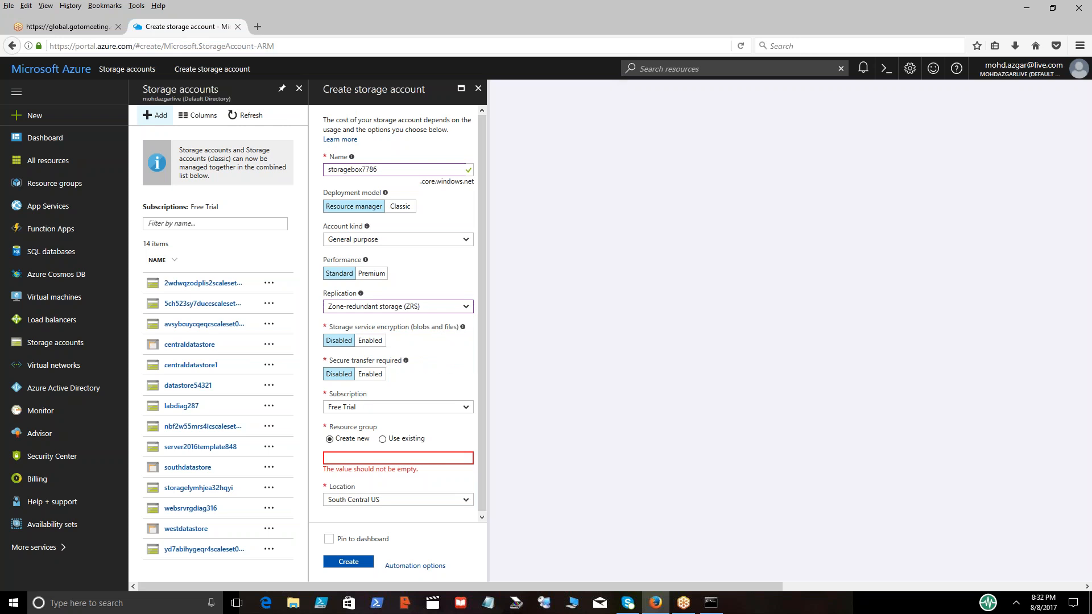
pyautogui.click(461, 310)
pyautogui.click(405, 336)
# Set replication to Geo-redundant storage (GRS) and enable both storage service encryption and required secure transfer.
pyautogui.click(468, 308)
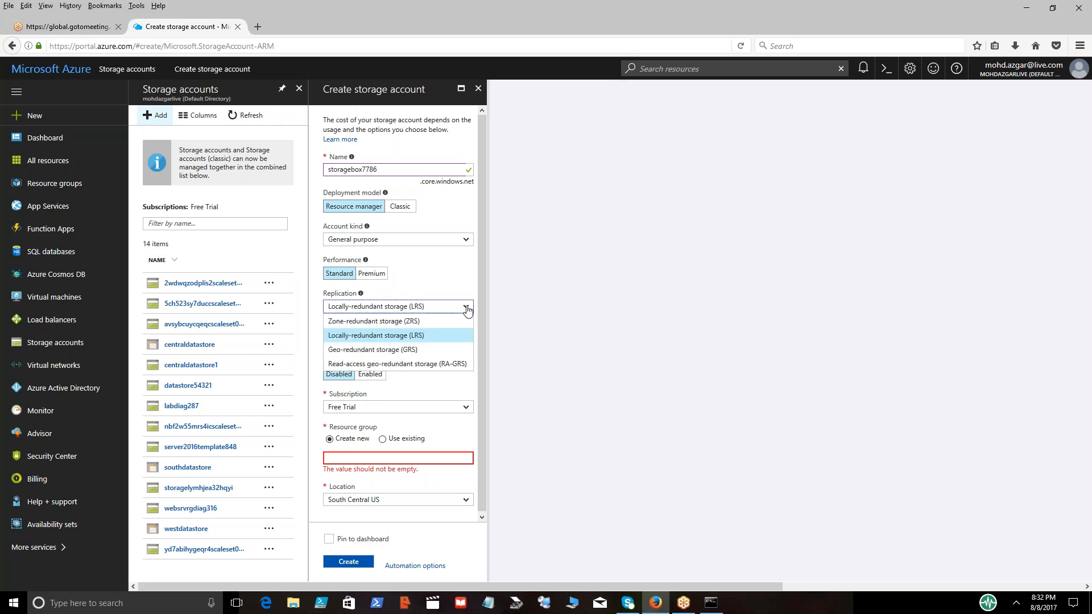
pyautogui.click(402, 347)
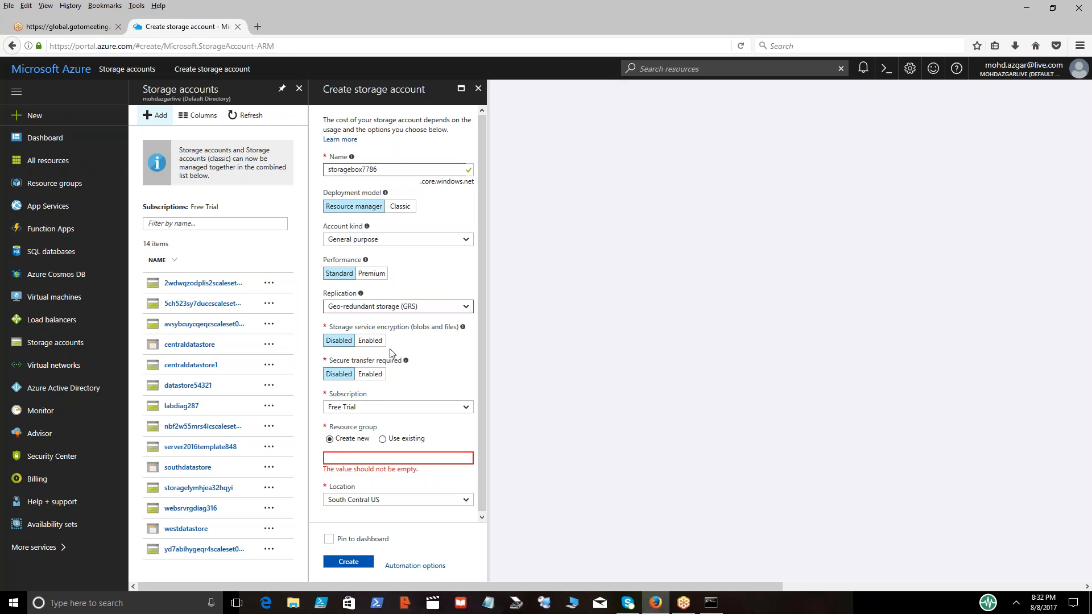
pyautogui.click(373, 341)
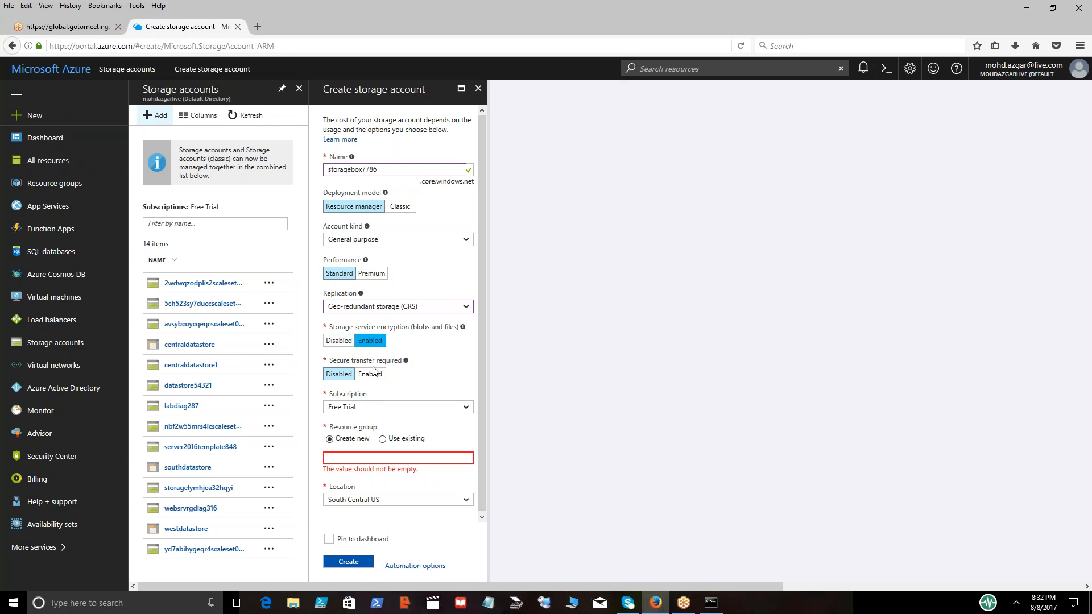
pyautogui.click(380, 375)
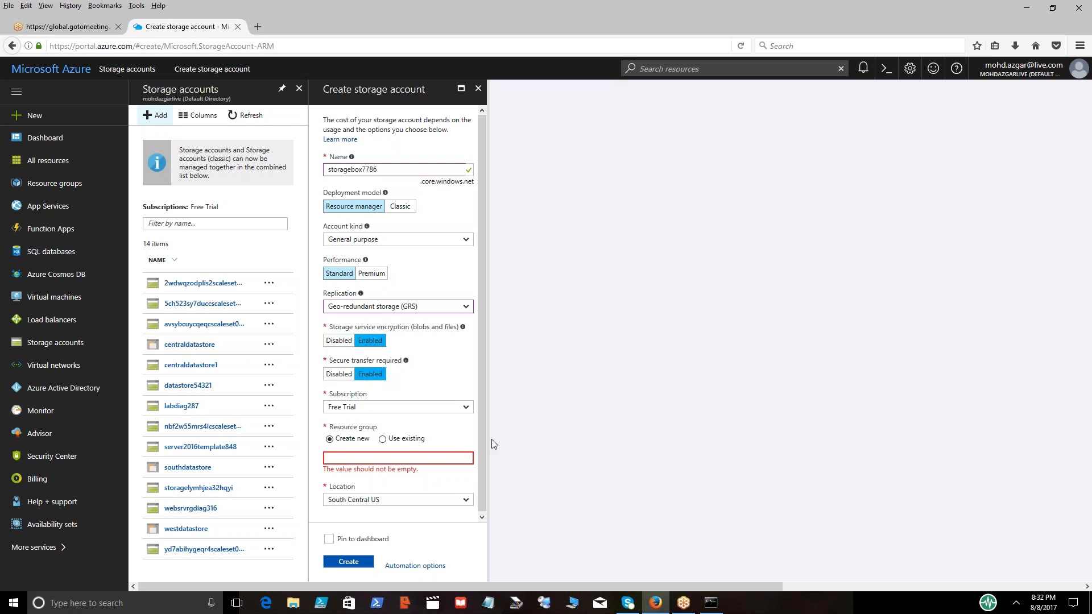
# Assign a new resource group named storebox and create the storage account.
pyautogui.click(383, 454)
pyautogui.write('store')
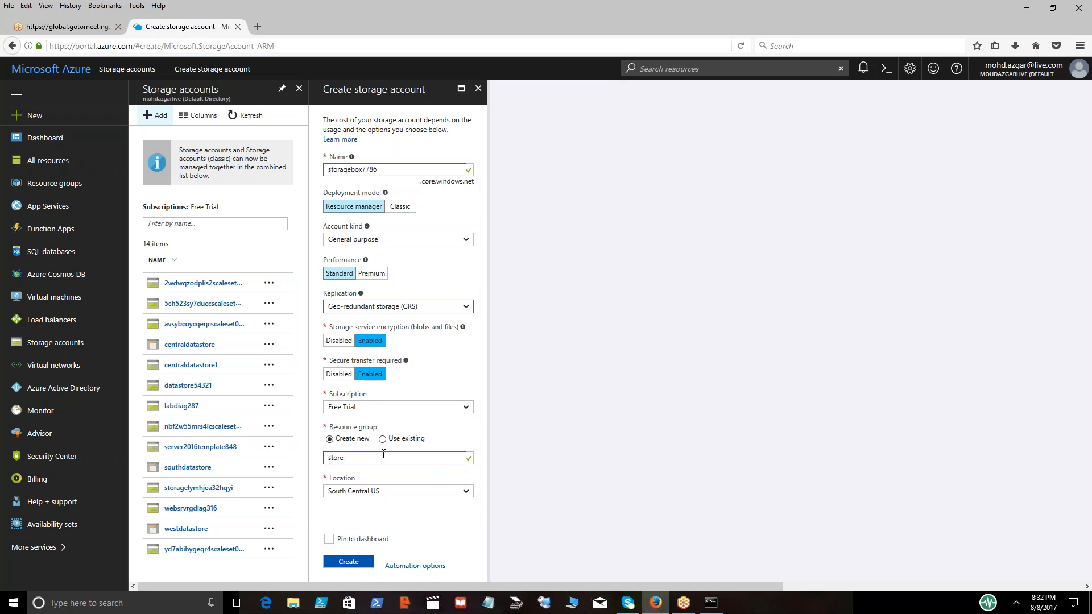
pyautogui.write('box')
pyautogui.press('Tab')
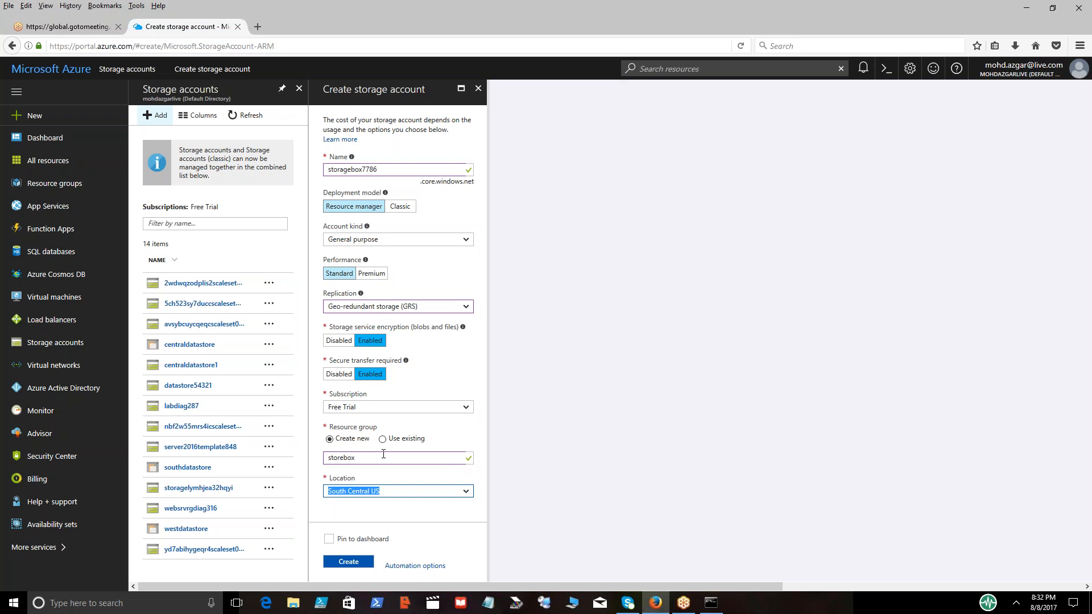
pyautogui.click(348, 562)
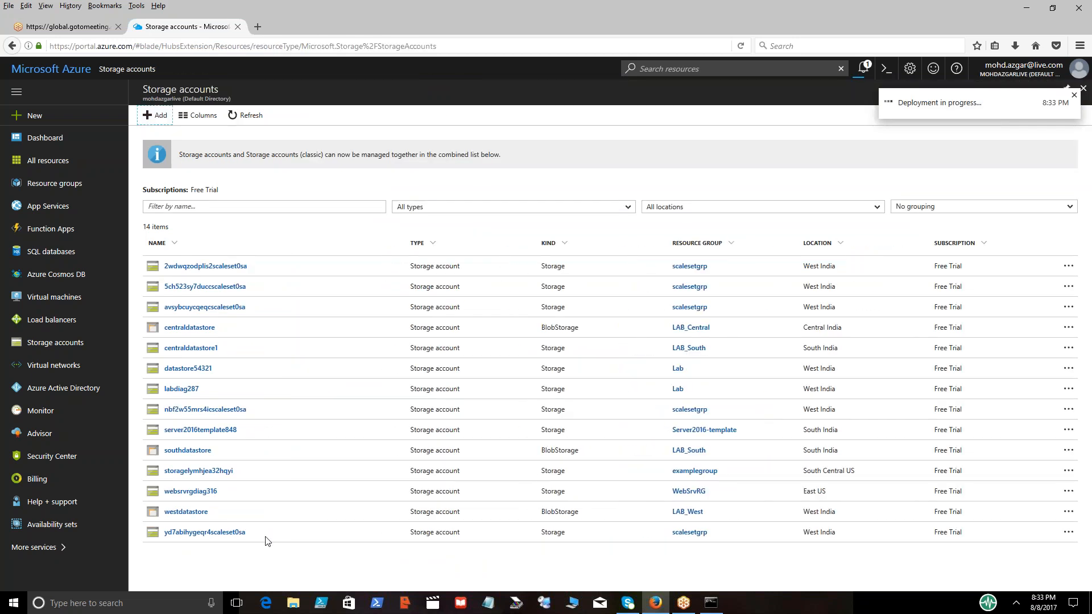
# Check the deployment's progress in the notifications and refresh the storage accounts list.
pyautogui.click(246, 119)
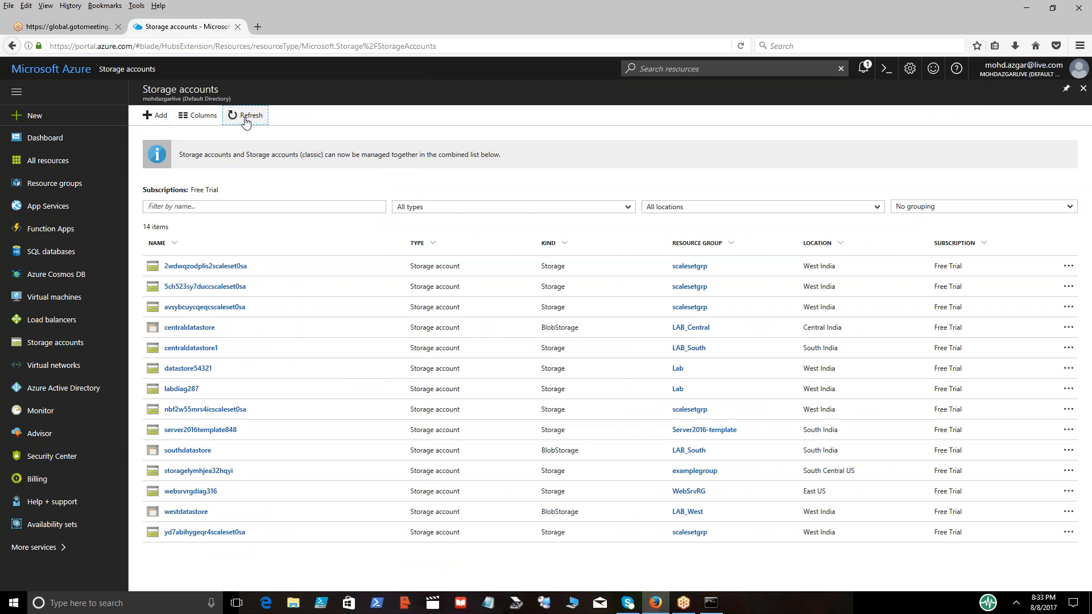
pyautogui.click(245, 119)
pyautogui.click(863, 68)
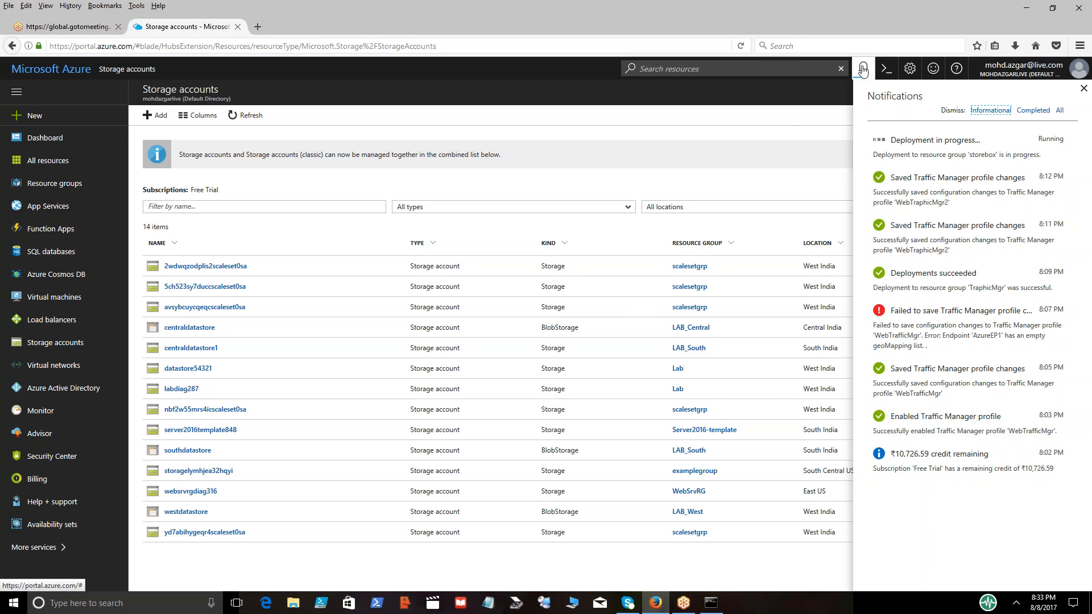
pyautogui.click(863, 68)
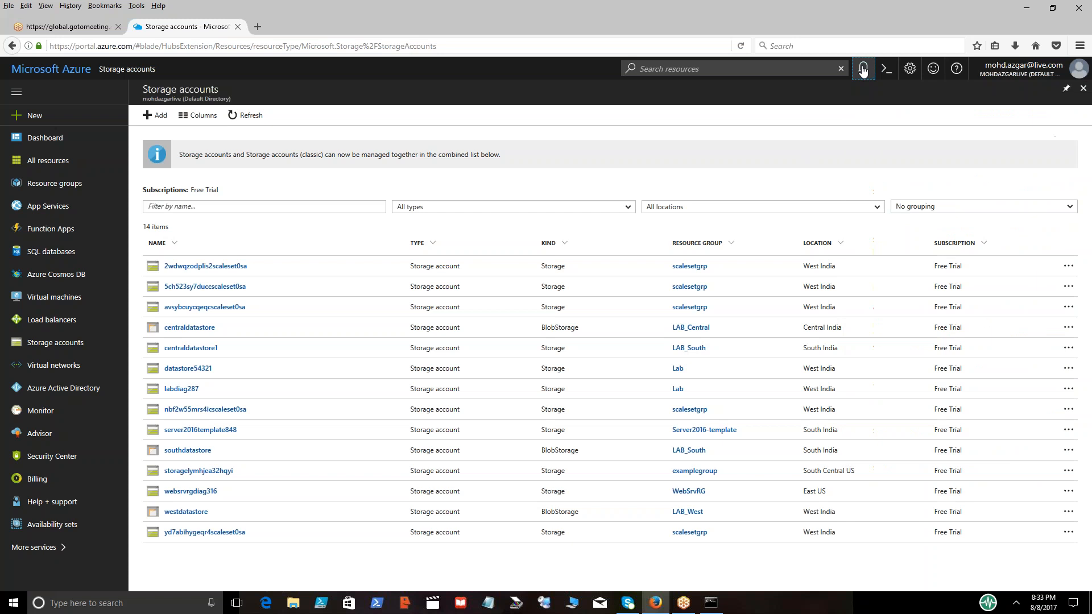
pyautogui.click(254, 117)
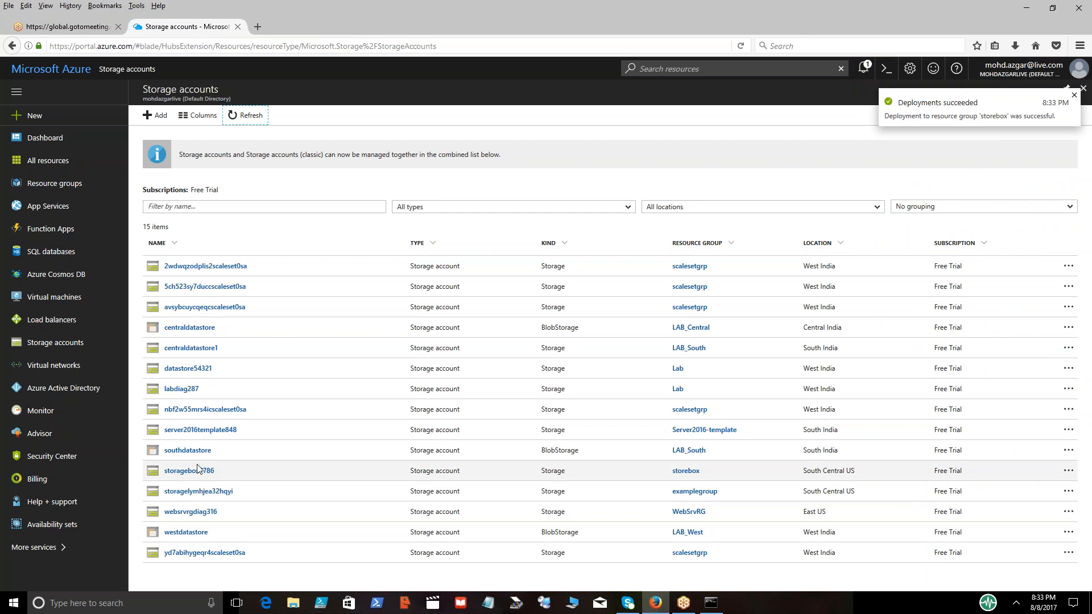
# Open the storagebox7786 account and look through its settings and its blob, file, table and queue services.
pyautogui.click(193, 471)
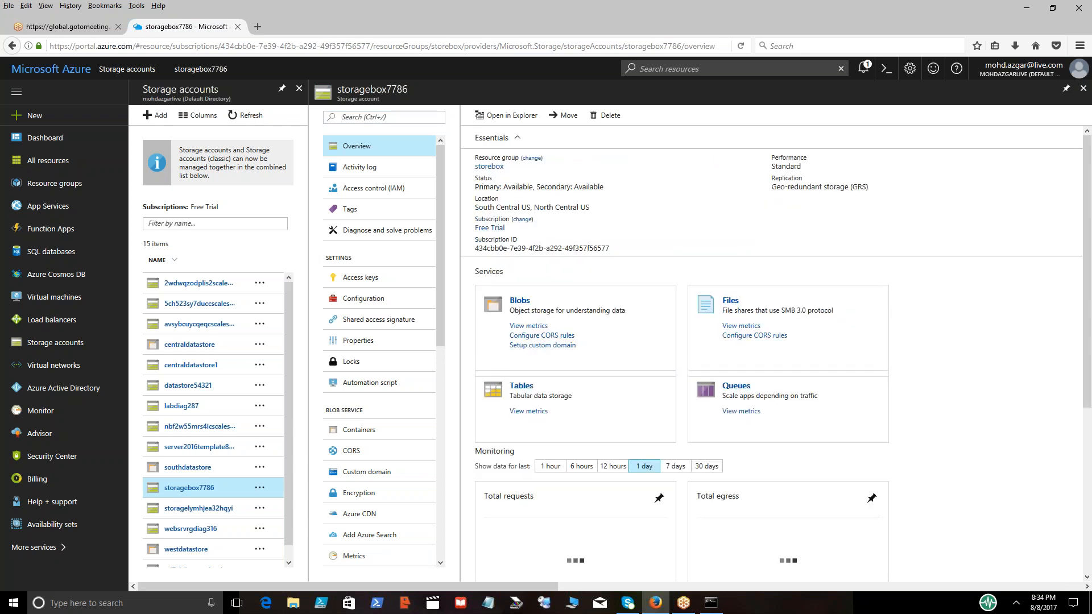
pyautogui.moveTo(444, 276); pyautogui.dragTo(431, 336)
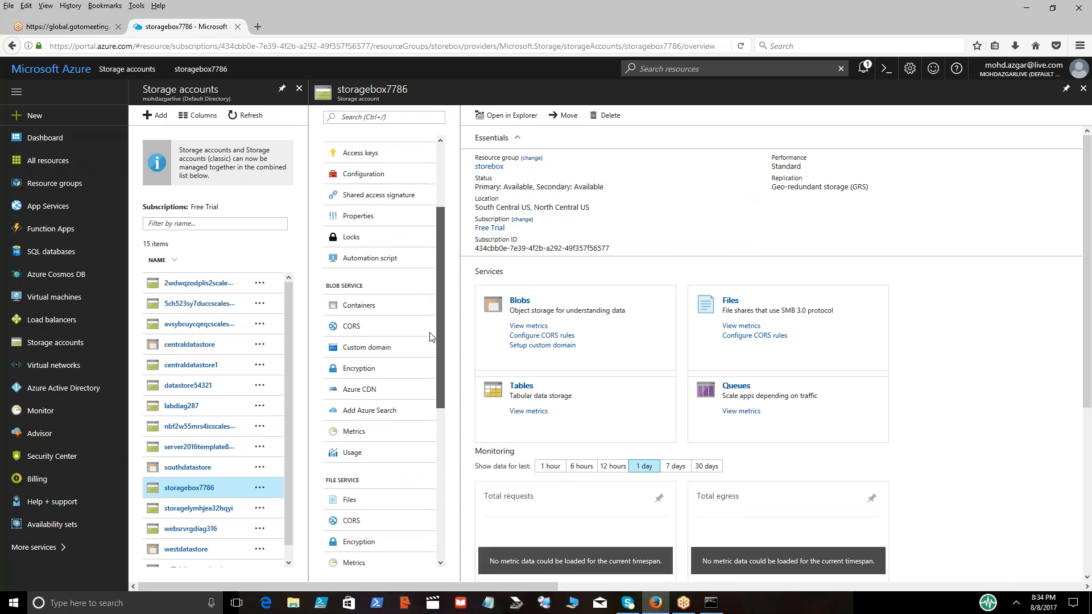
pyautogui.moveTo(430, 337); pyautogui.dragTo(423, 396)
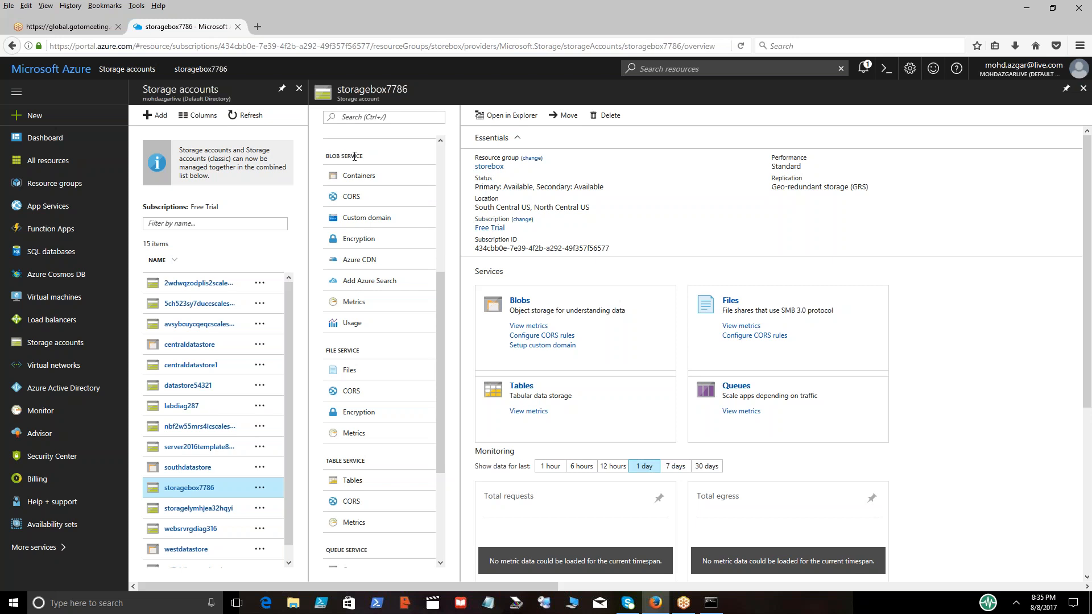
pyautogui.doubleClick(354, 156)
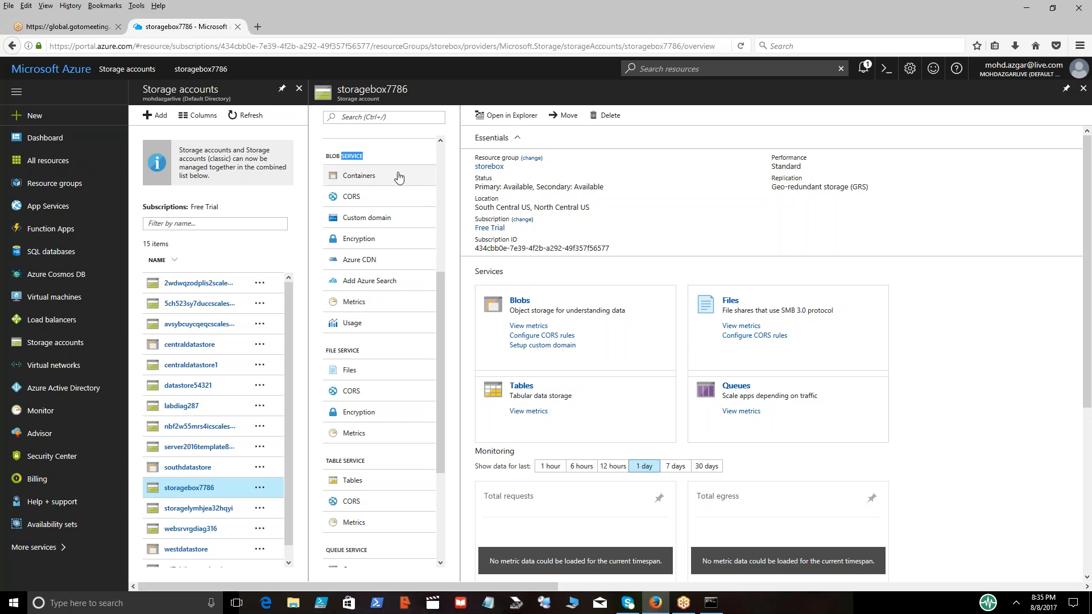
# Create a blob container named containerstore in storagebox7786 with the access type Container.
pyautogui.click(363, 156)
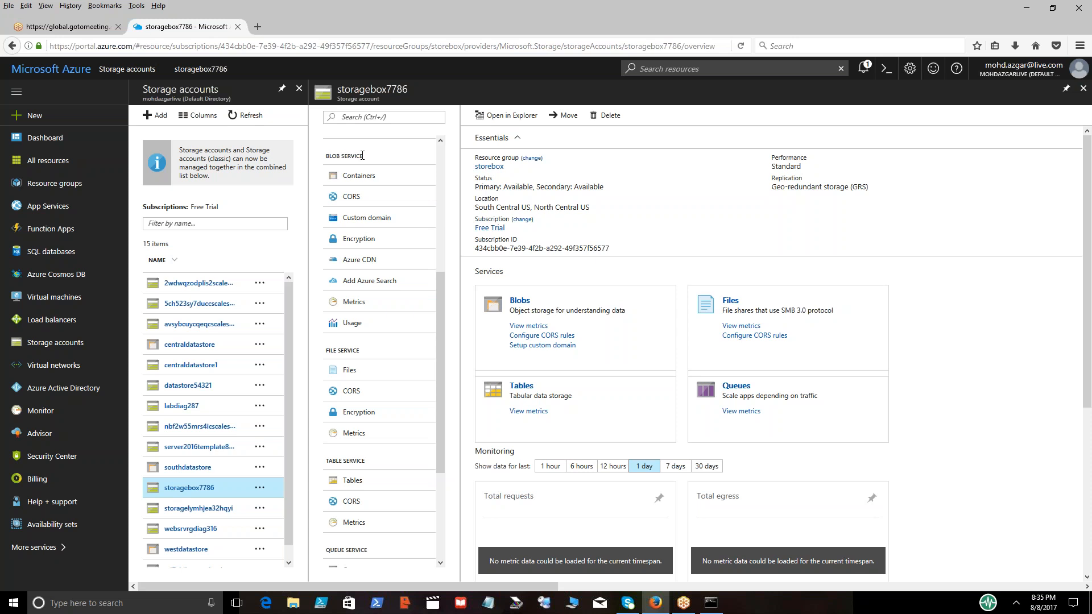
pyautogui.click(359, 176)
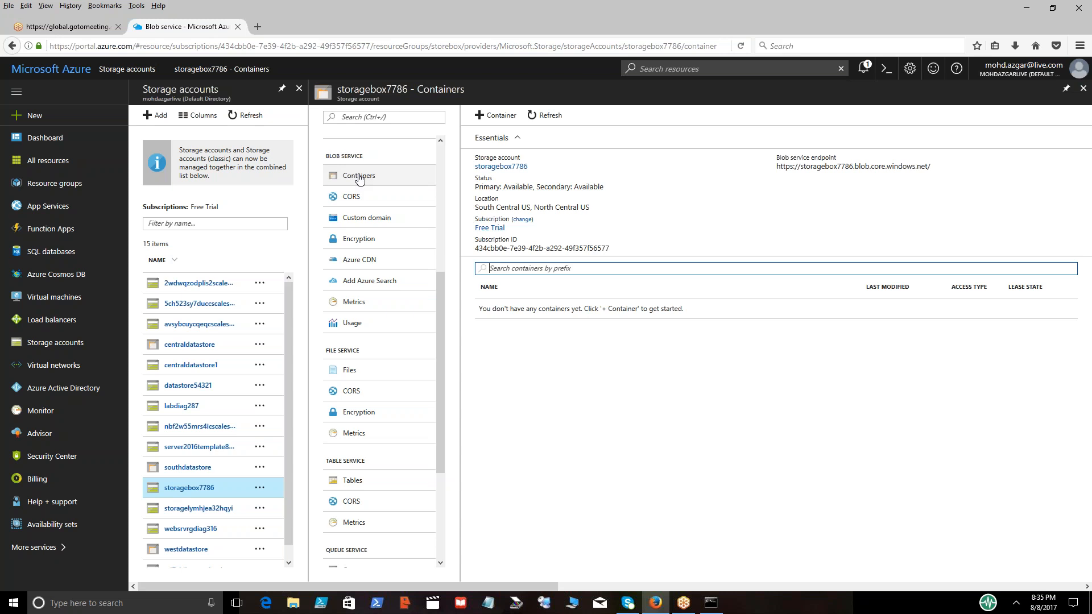
pyautogui.click(496, 118)
pyautogui.write('containerstore')
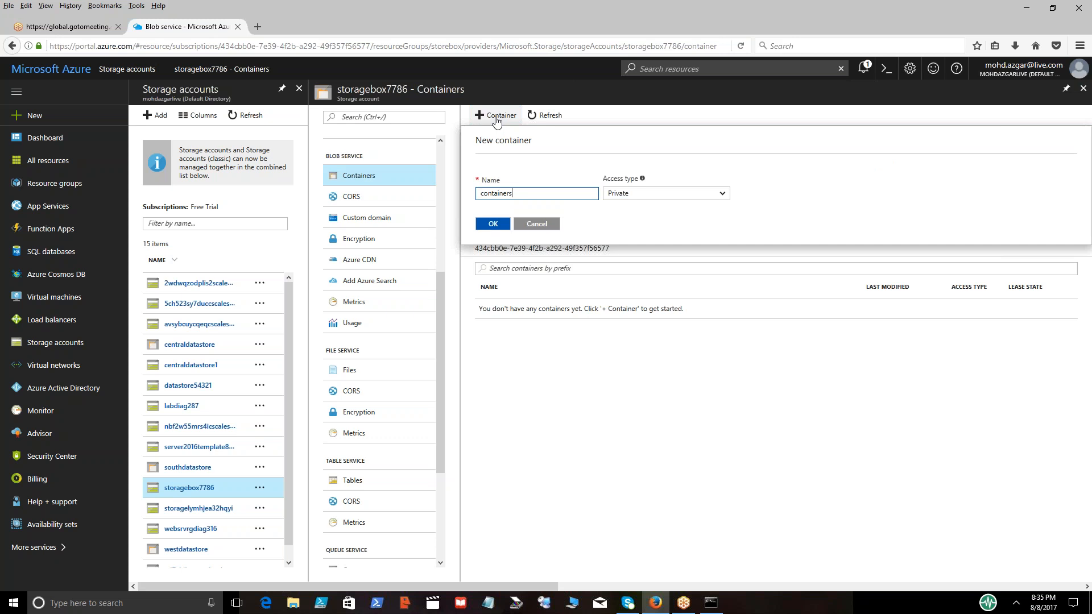
pyautogui.press('Tab')
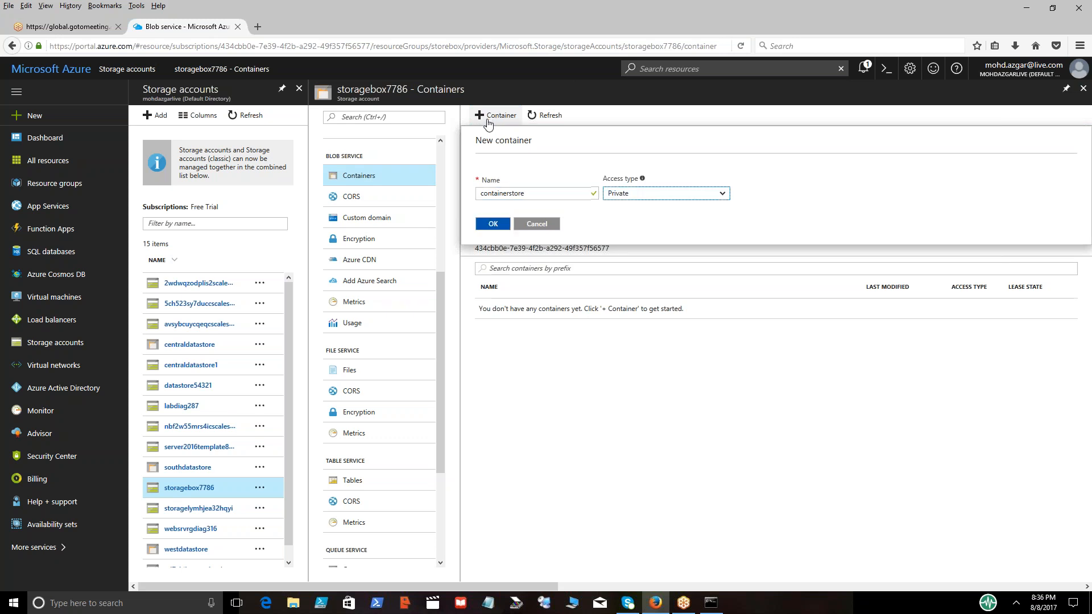
pyautogui.click(724, 195)
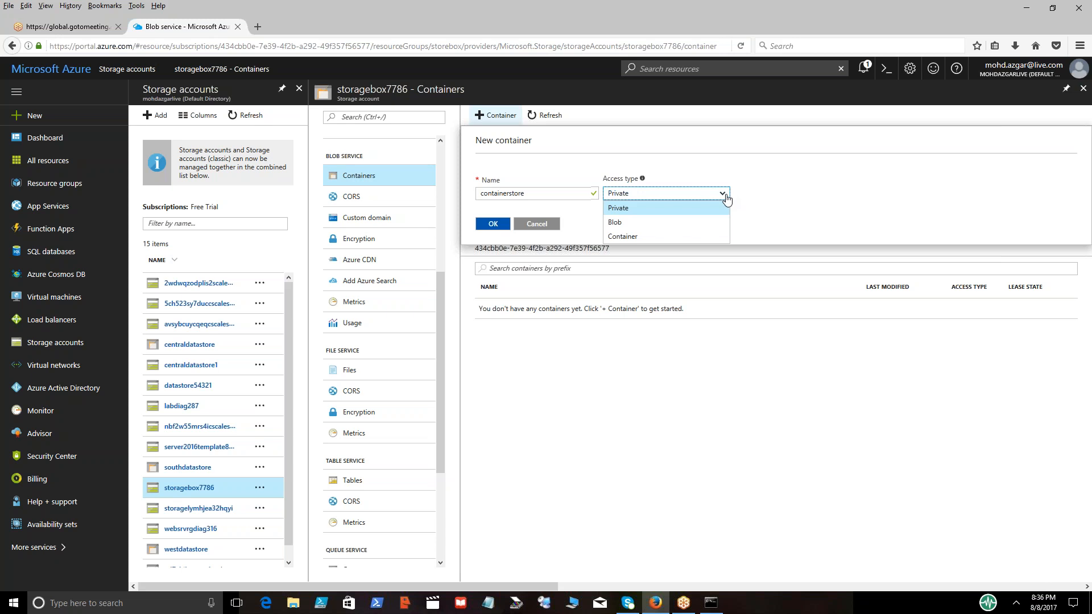
pyautogui.click(626, 236)
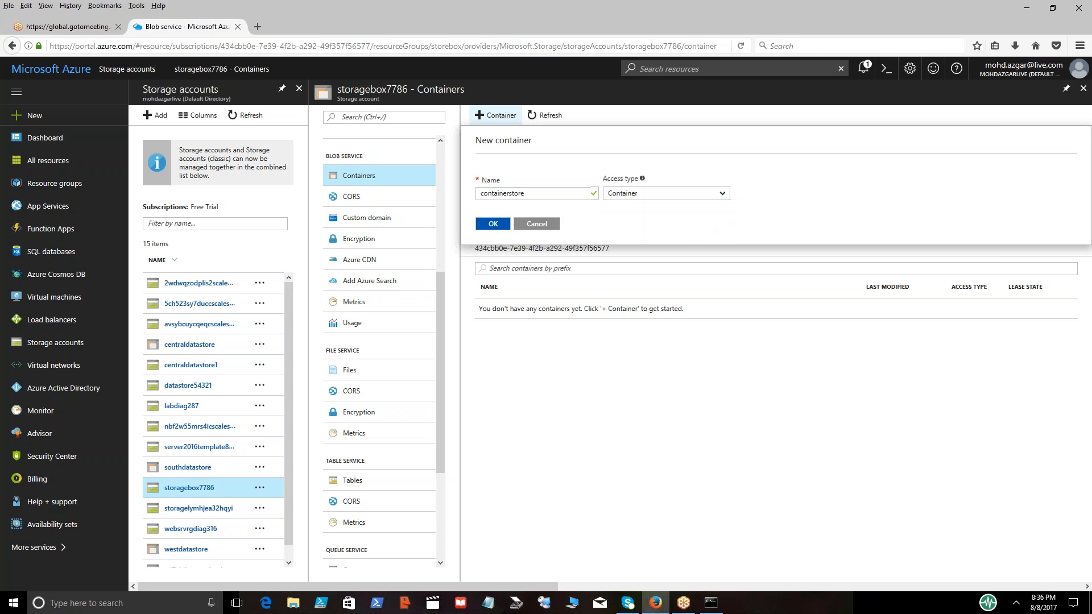
pyautogui.click(493, 223)
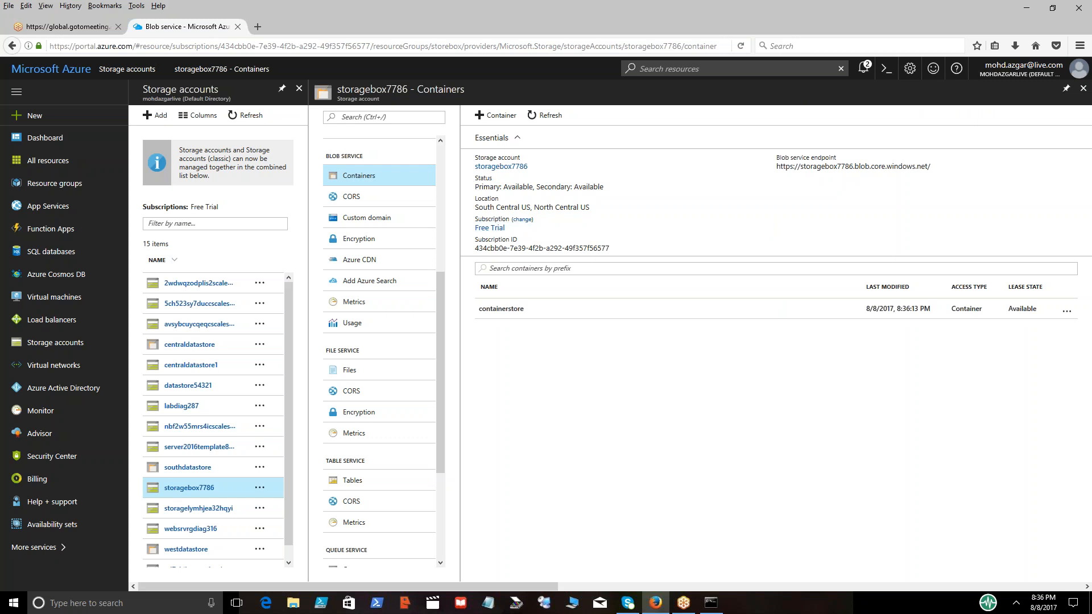
# Open the containerstore container, look at its blob upload form, and close the container.
pyautogui.click(515, 313)
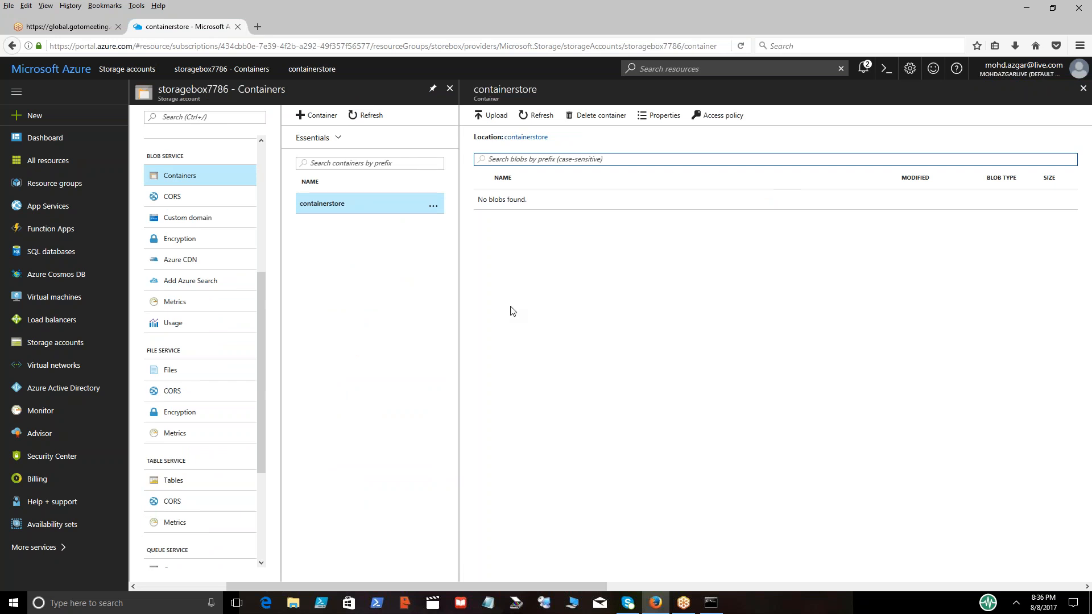
pyautogui.click(497, 116)
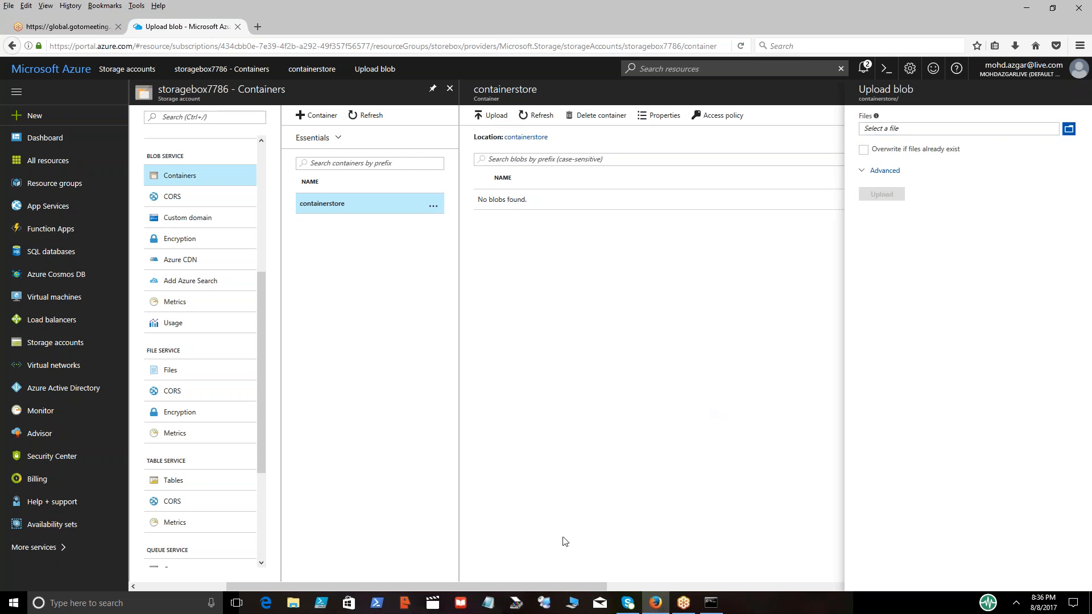
pyautogui.moveTo(544, 589); pyautogui.dragTo(948, 529)
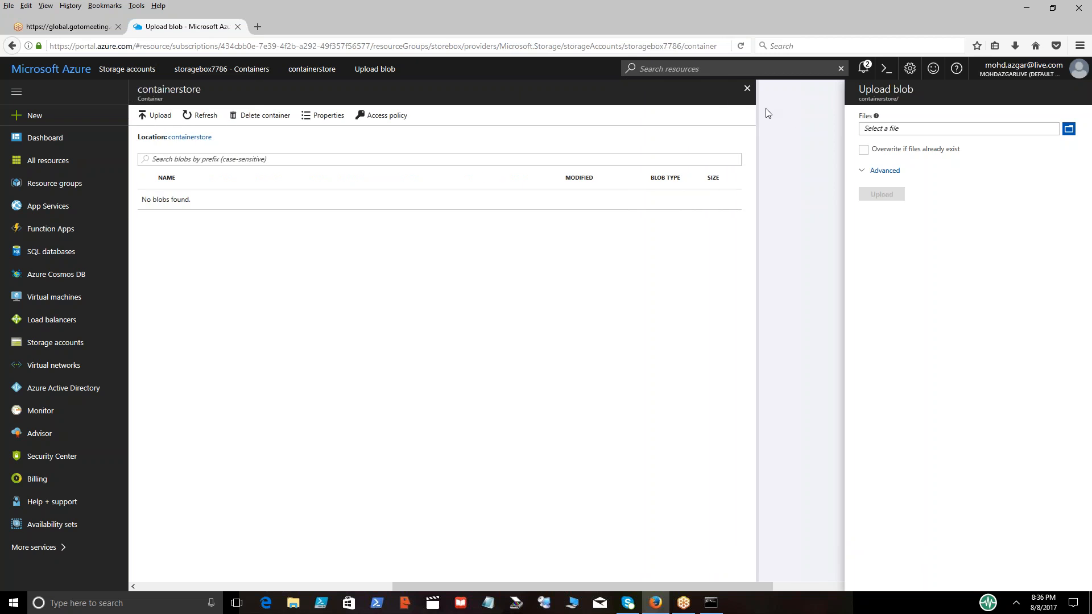
pyautogui.click(747, 90)
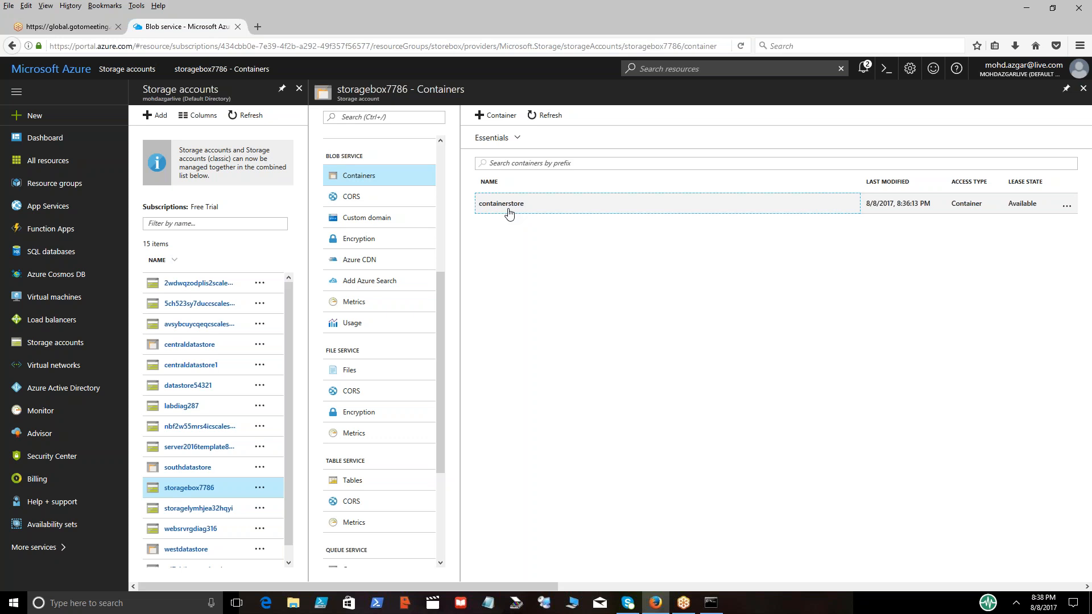
# Reopen containerstore's blob upload form and examine the file selection and the advanced blob type options.
pyautogui.click(509, 211)
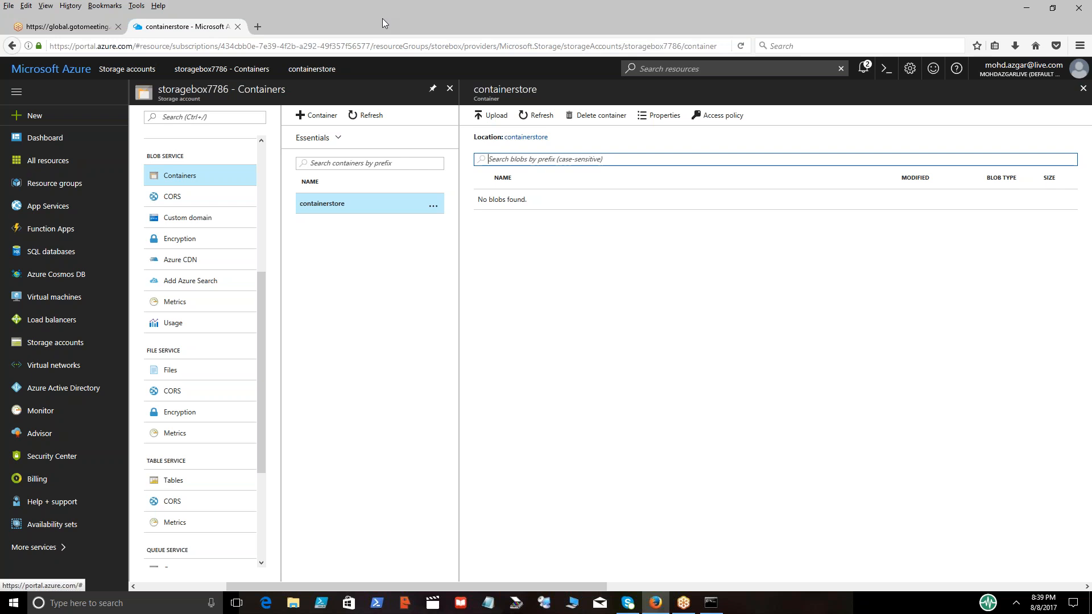
pyautogui.click(494, 120)
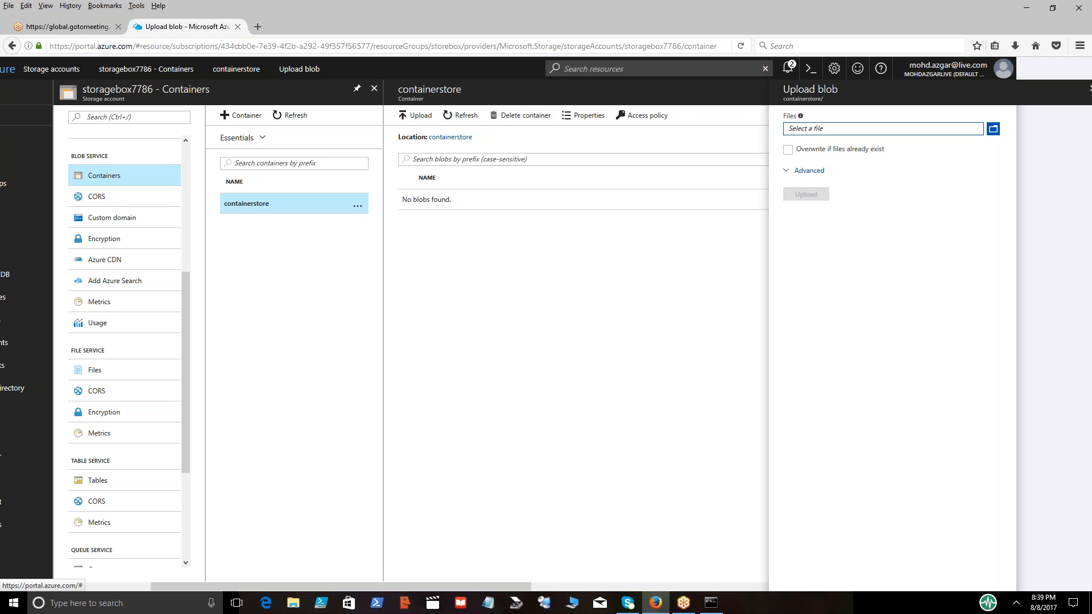
pyautogui.click(993, 130)
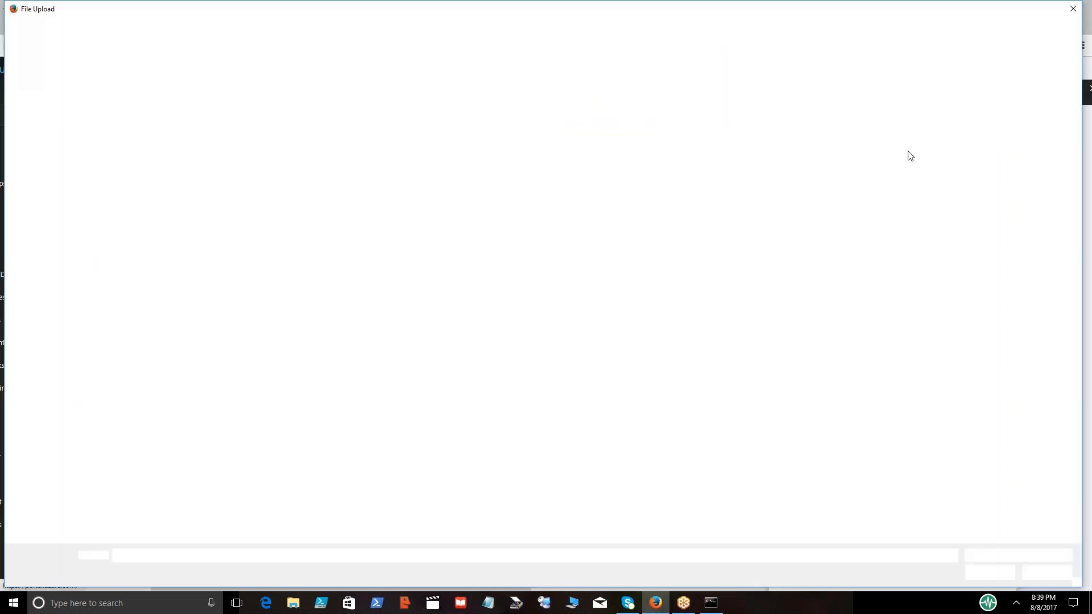
pyautogui.click(1071, 9)
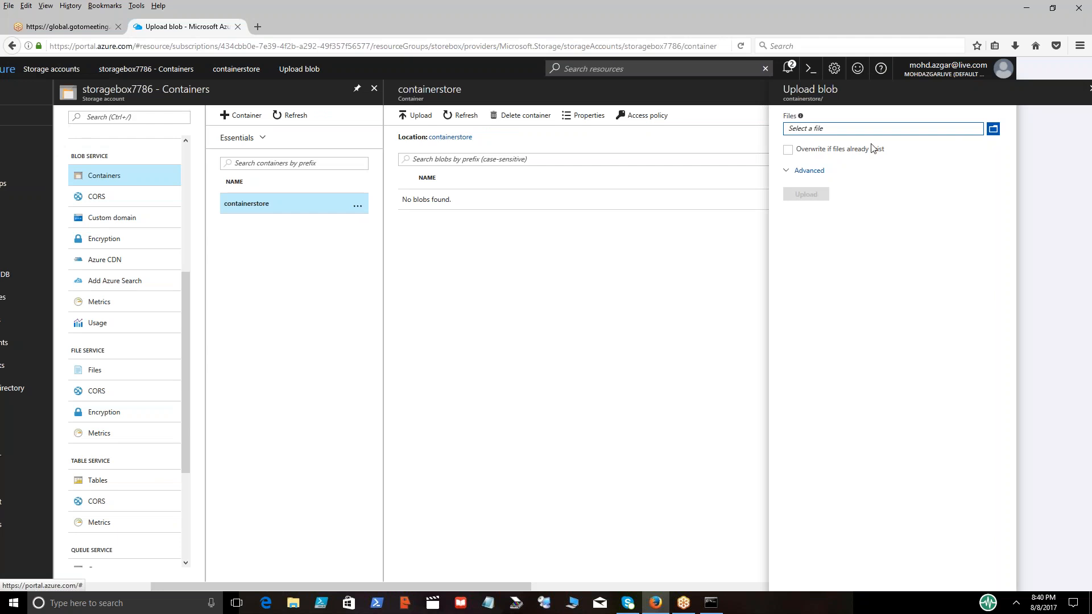
pyautogui.click(816, 173)
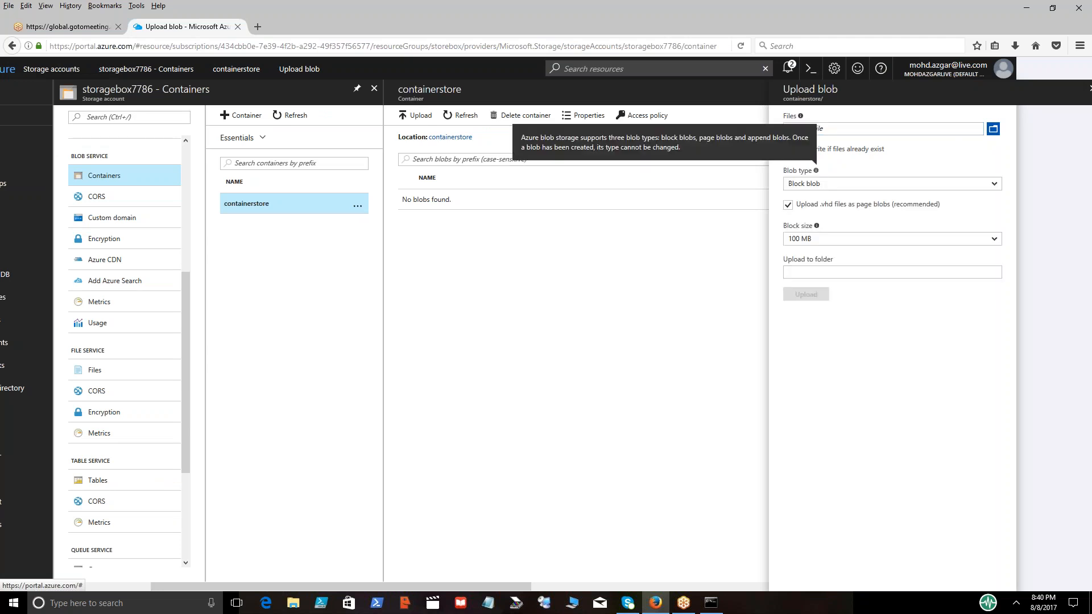
pyautogui.click(998, 189)
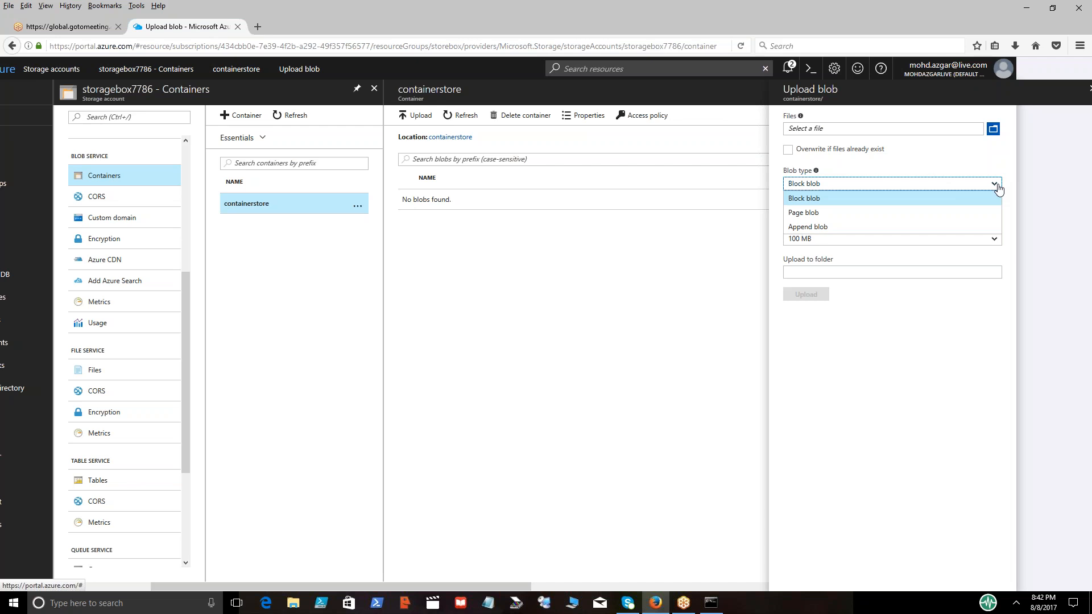
pyautogui.click(999, 189)
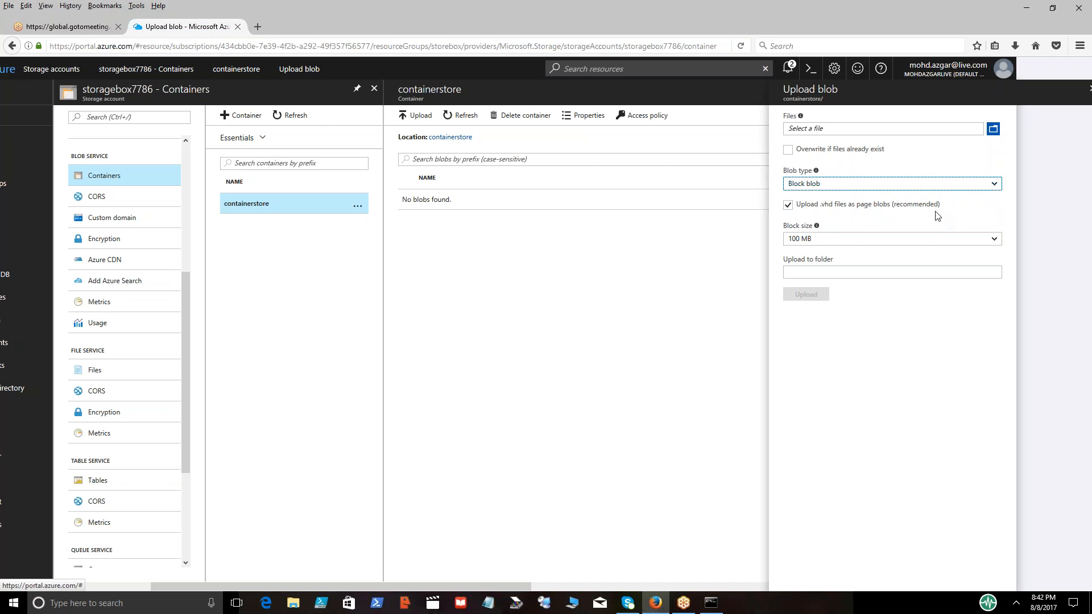
# Examine the block size options for blob uploads, and close the upload form and the containerstore container.
pyautogui.click(994, 240)
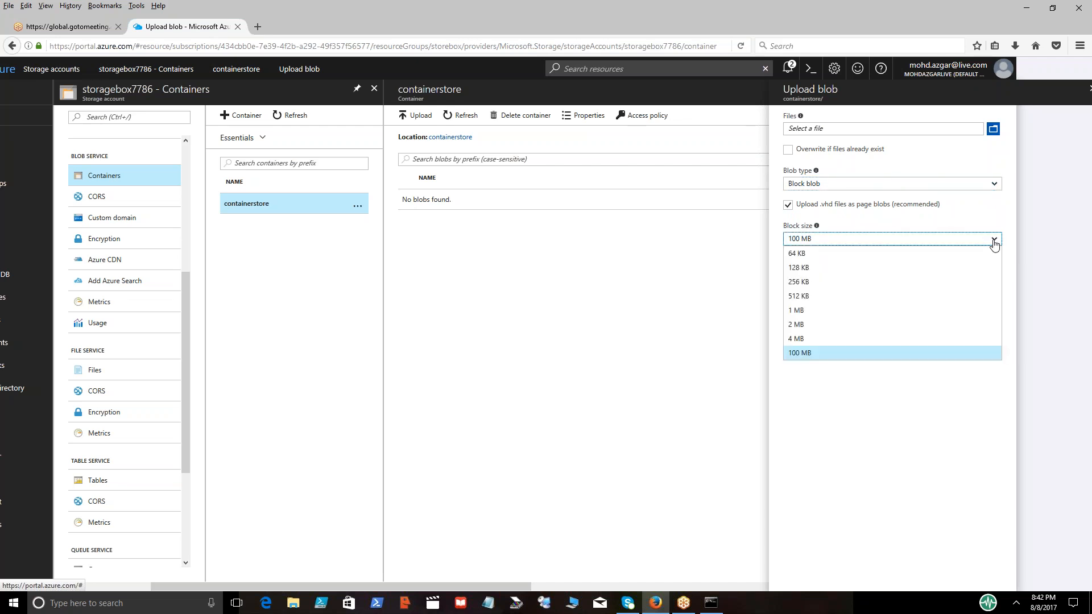
pyautogui.click(994, 241)
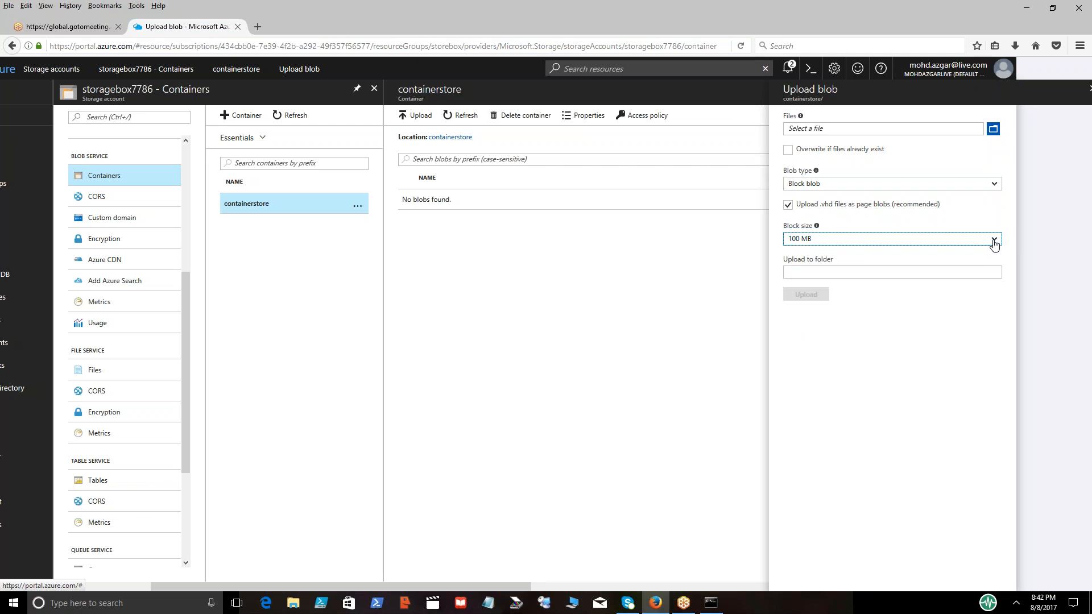
pyautogui.click(994, 241)
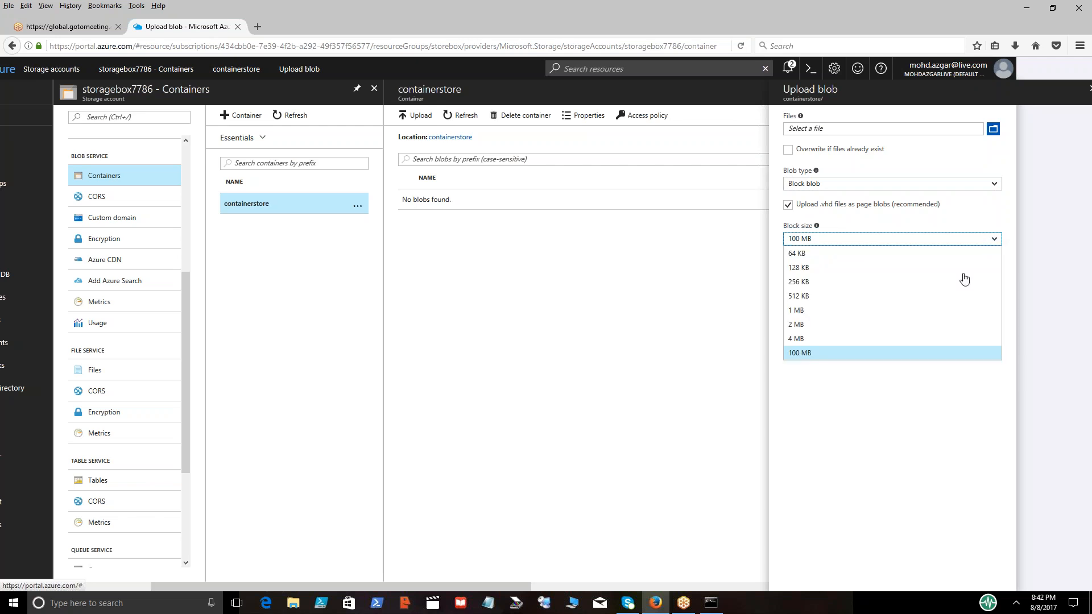
pyautogui.click(798, 353)
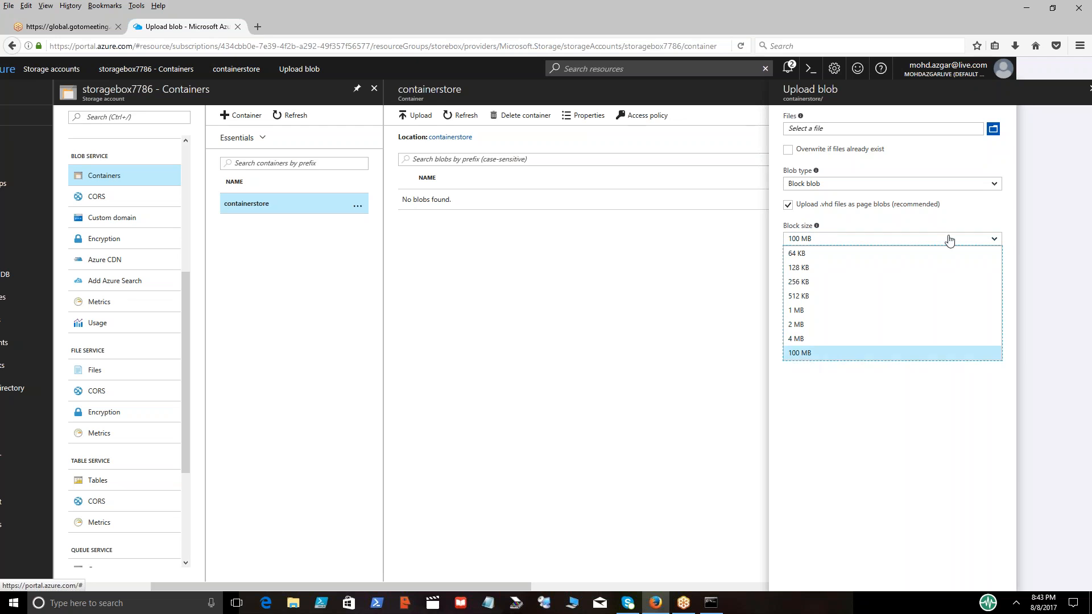
pyautogui.click(949, 241)
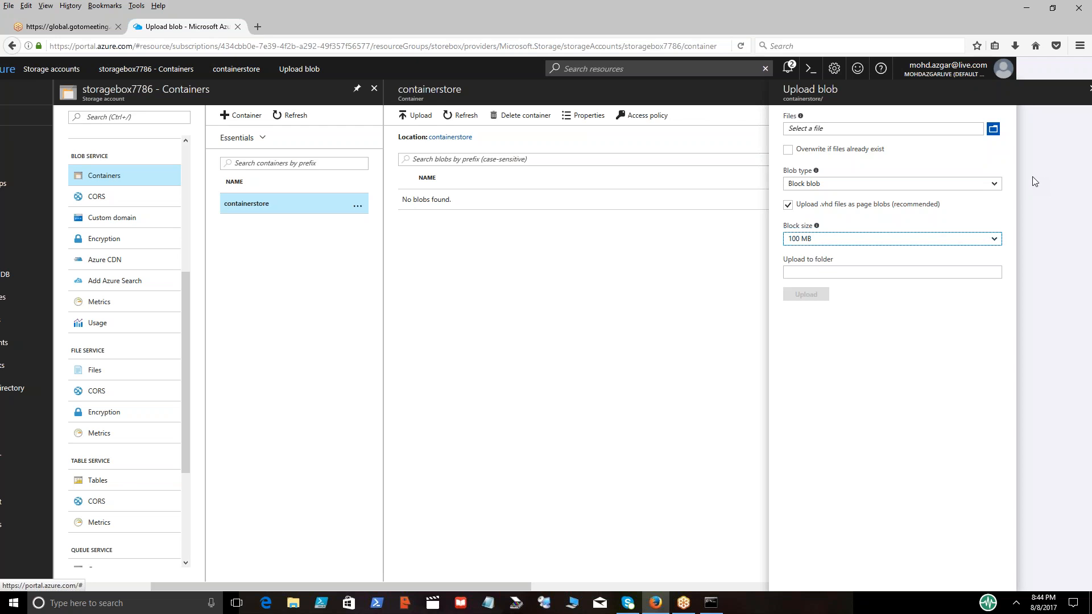
pyautogui.click(1089, 92)
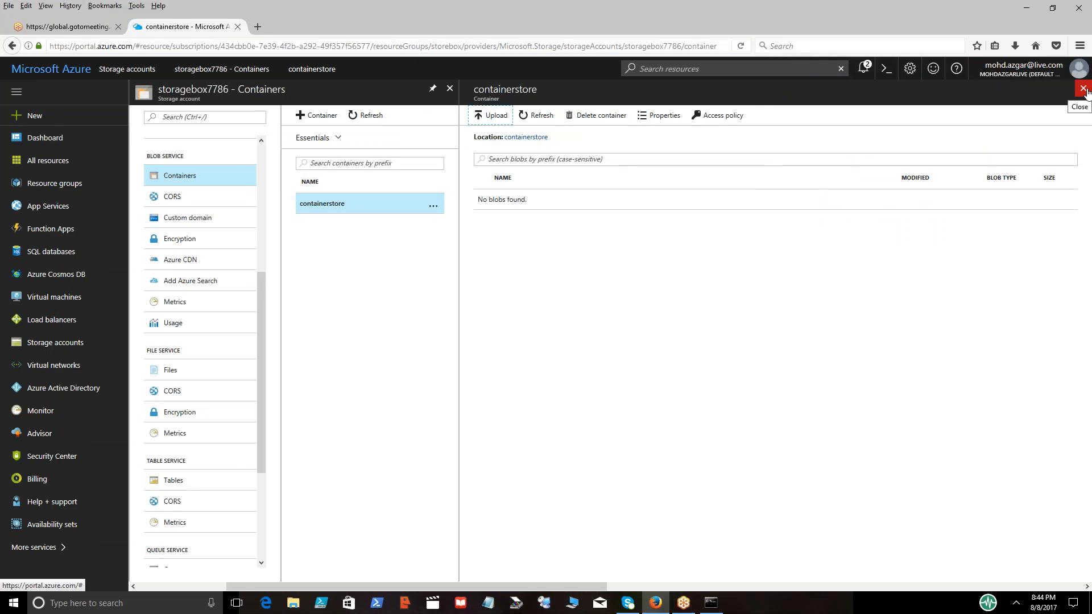
pyautogui.click(1084, 90)
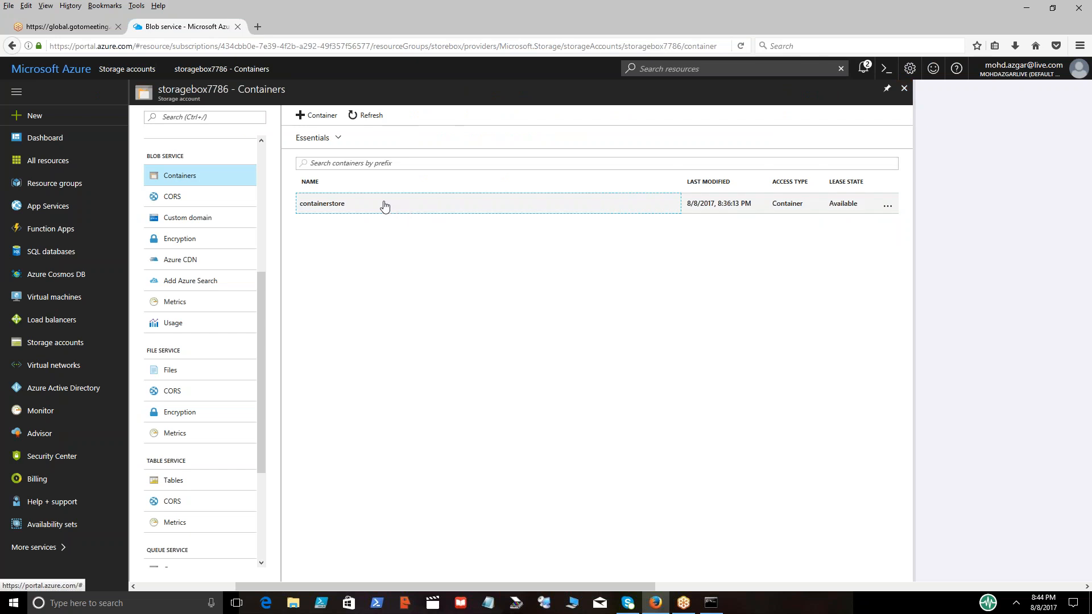
# Create a file share named filesrv7786 with a quota of 1024 GB in the storage account's file service.
pyautogui.click(166, 371)
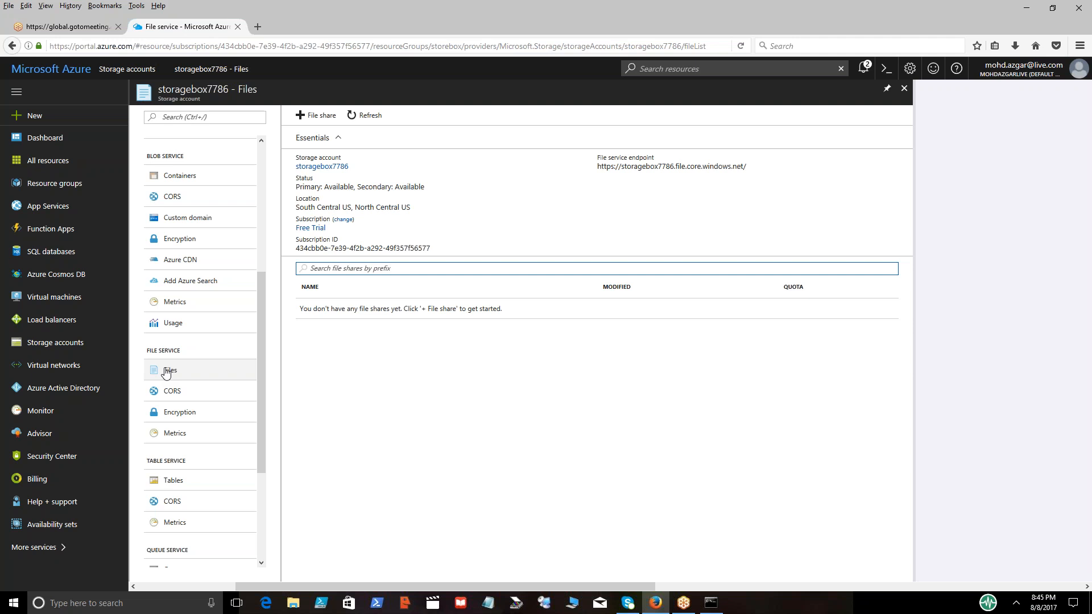
pyautogui.click(316, 116)
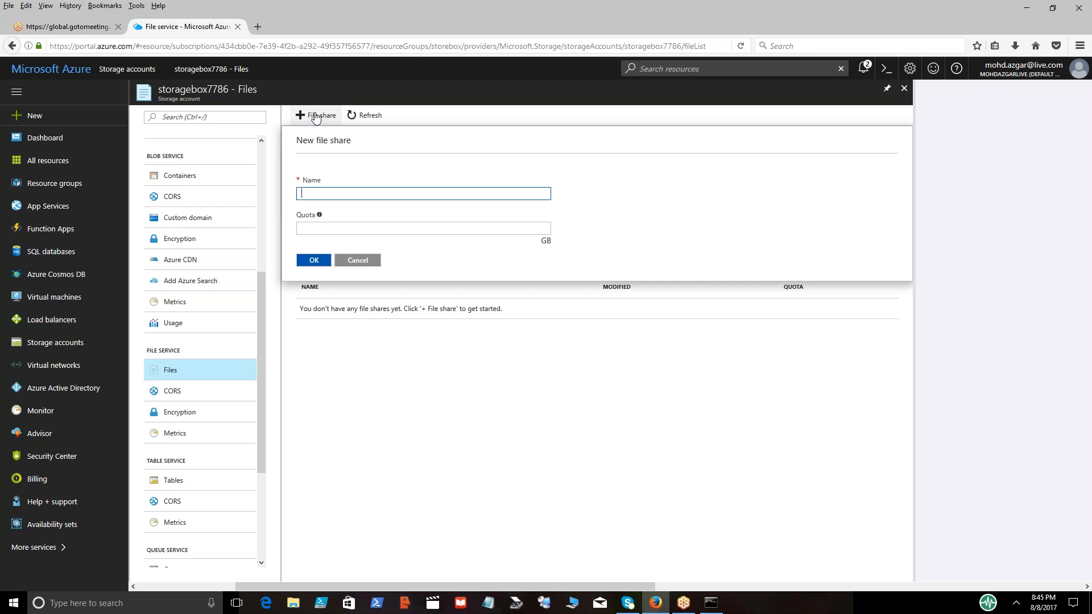
pyautogui.write('filesrv7786')
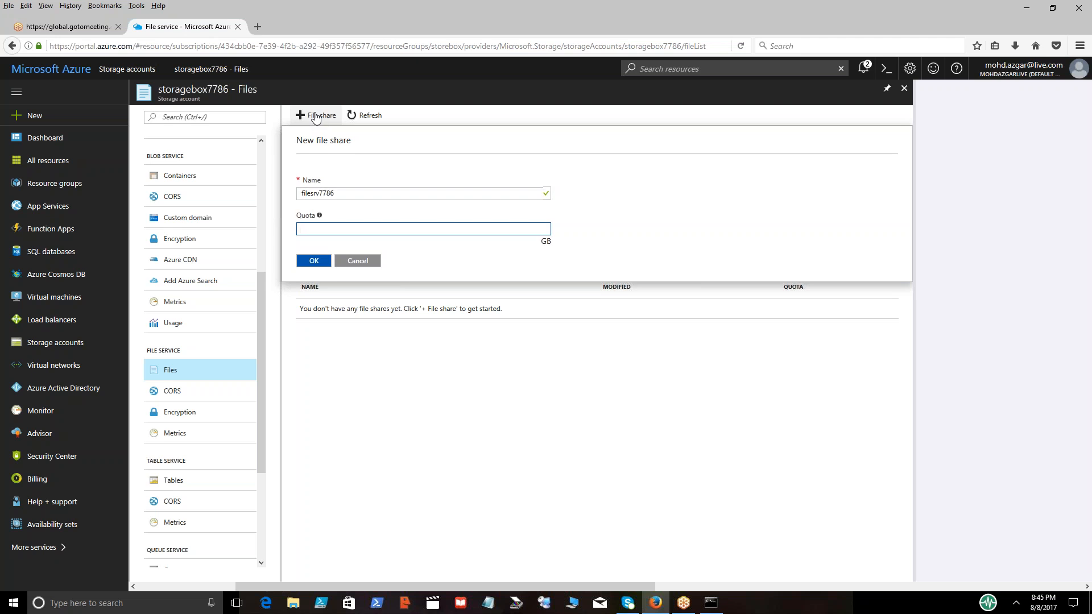
pyautogui.write('1024')
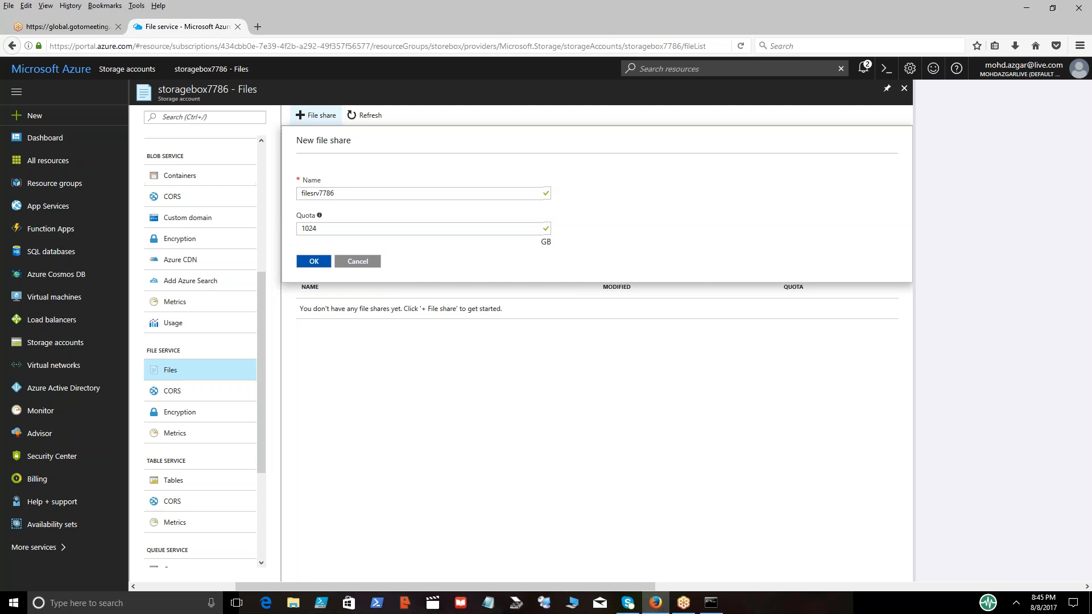
pyautogui.click(319, 265)
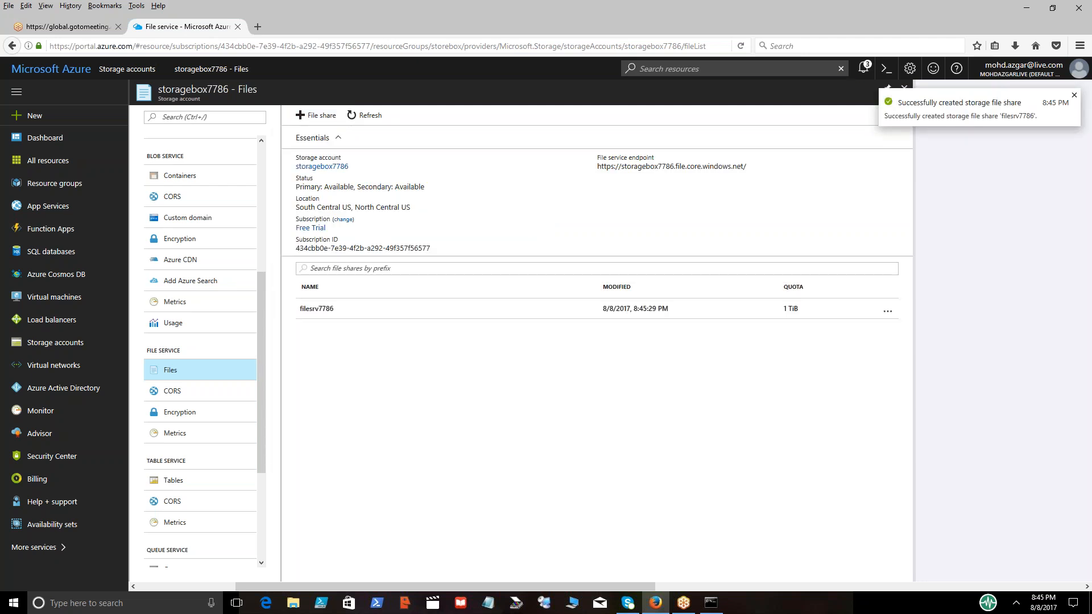
# Copy the Windows connection command of the filesrv7786 share and switch to a new Command Prompt window.
pyautogui.click(331, 309)
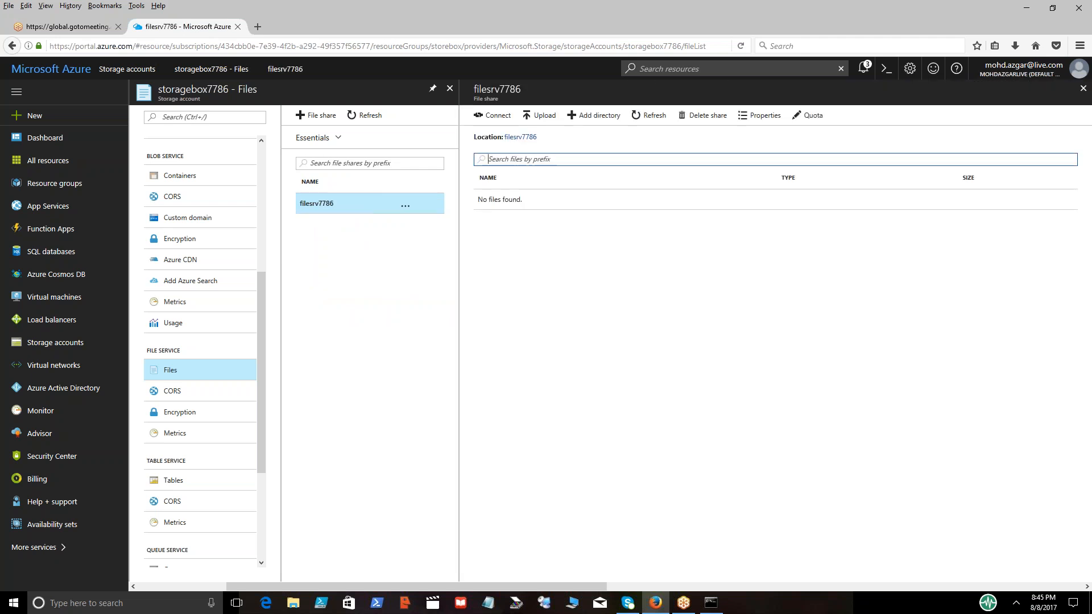
pyautogui.click(498, 115)
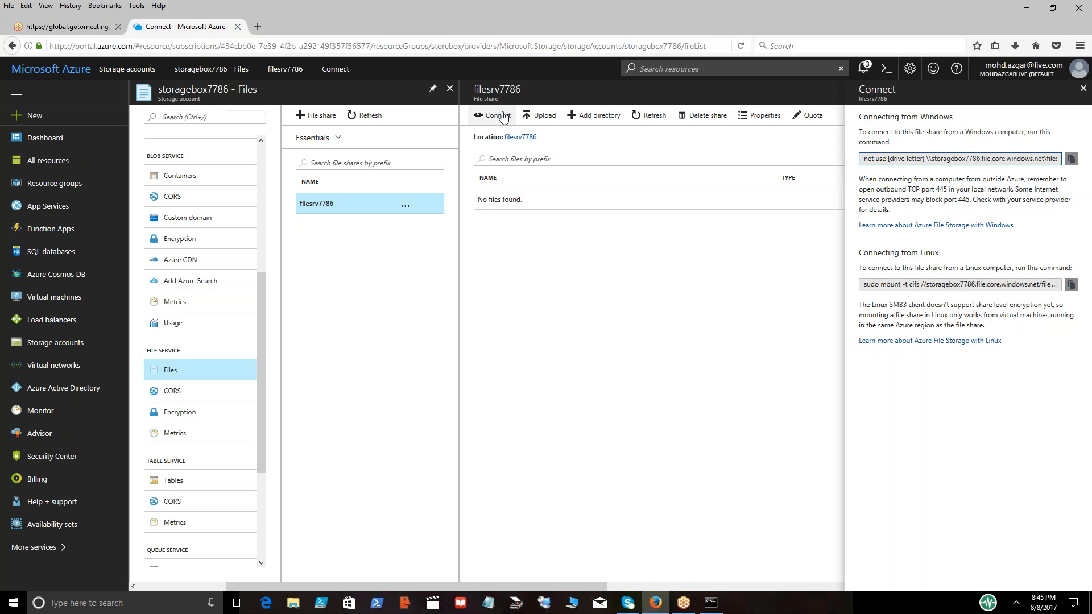
pyautogui.click(1071, 161)
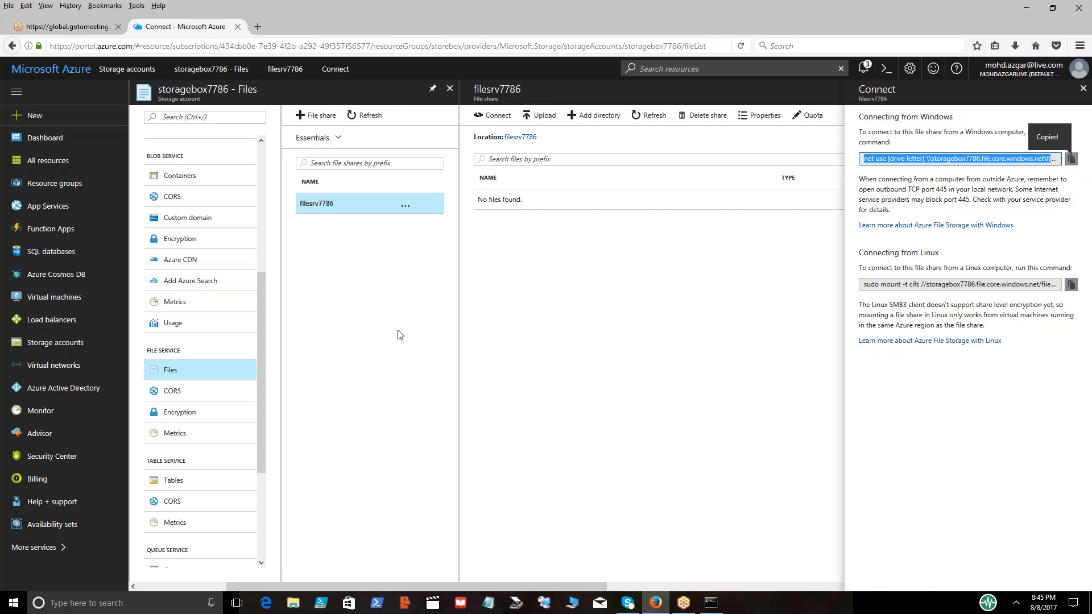
pyautogui.press('super+r')
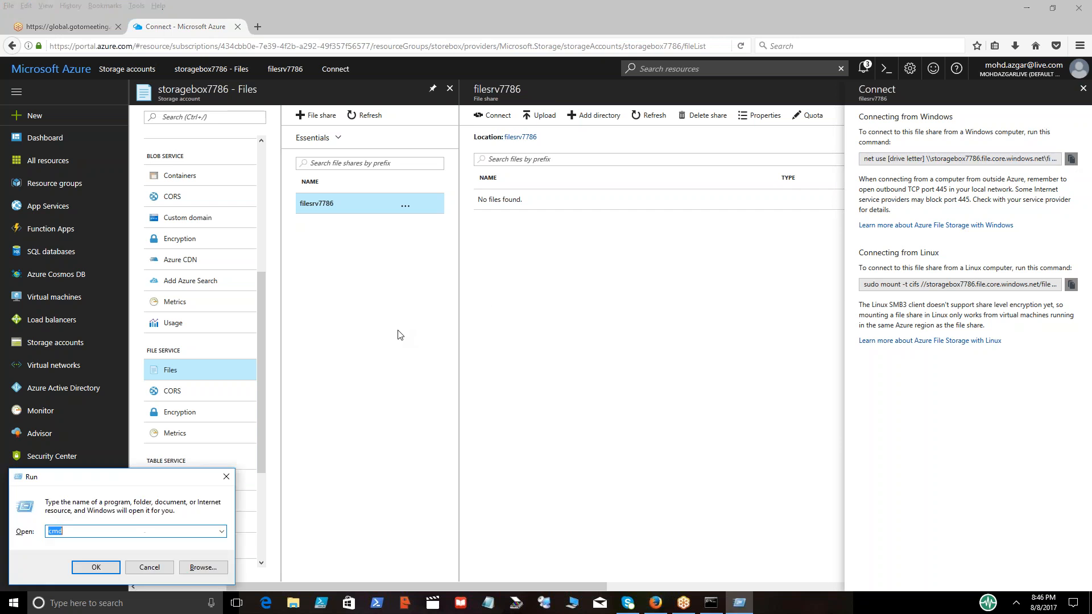
pyautogui.press('Return')
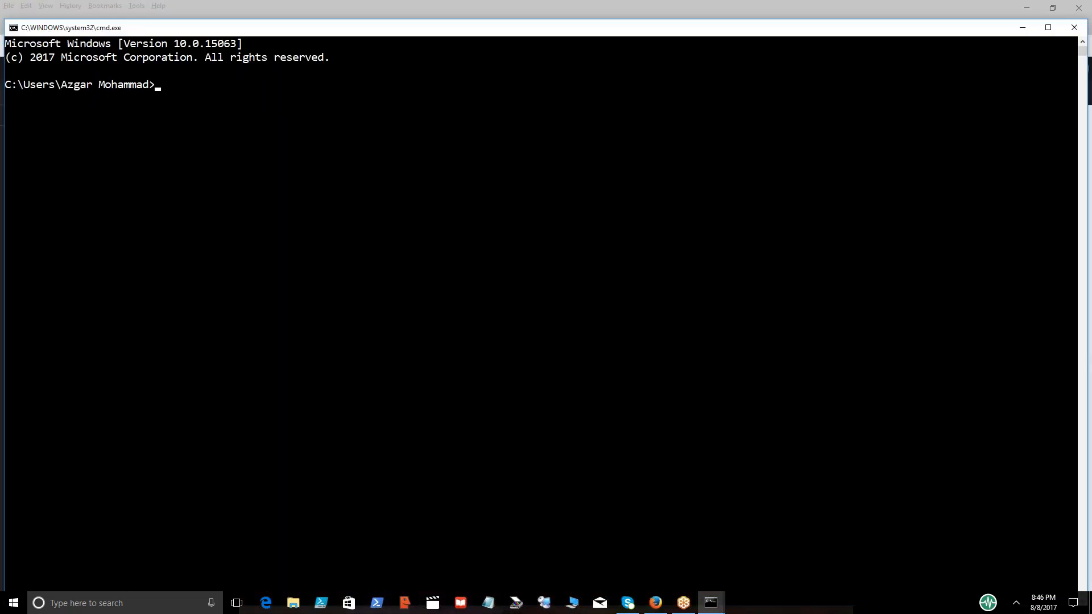
# Paste the filesrv7786 connection command with its storage account key, replace the drive letter placeholder with F:, and run it.
pyautogui.hotkey('ctrl', 'v')
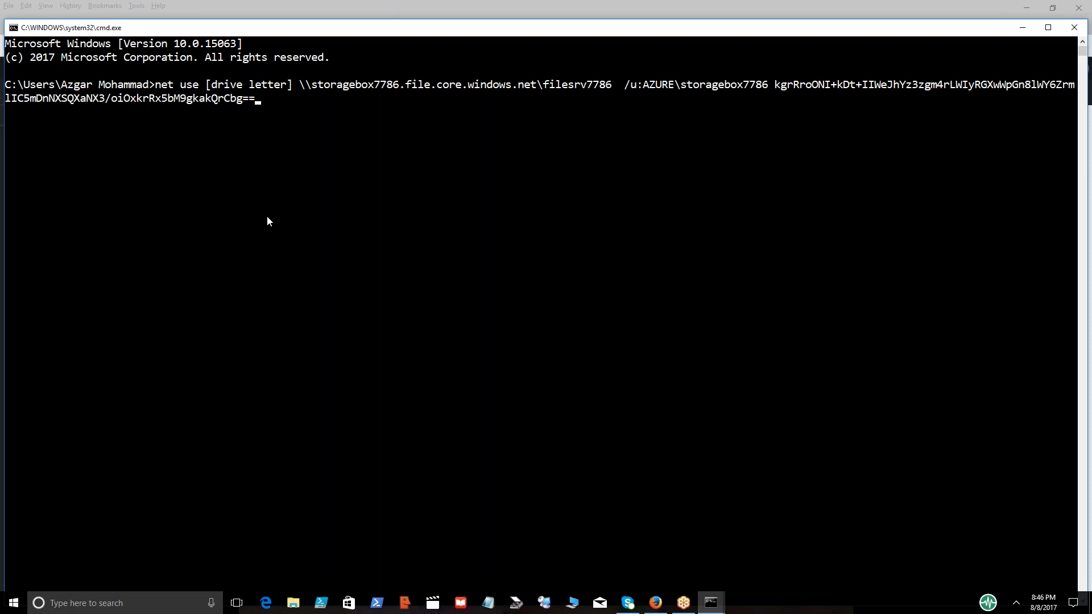
pyautogui.press('Left')
pyautogui.press('Left')
pyautogui.press('Left')
pyautogui.press('Left')
pyautogui.press('Left')
pyautogui.press('Left')
pyautogui.press('Left')
pyautogui.press('Left')
pyautogui.press('Left')
pyautogui.press('Left')
pyautogui.press('Left')
pyautogui.press('Left')
pyautogui.press('Left')
pyautogui.press('Left')
pyautogui.press('Left')
pyautogui.press('Left')
pyautogui.press('Left')
pyautogui.press('Left')
pyautogui.press('Left')
pyautogui.press('Left')
pyautogui.press('Left')
pyautogui.press('Left')
pyautogui.press('Left')
pyautogui.press('Left')
pyautogui.press('Left')
pyautogui.press('Left')
pyautogui.press('Left')
pyautogui.press('Left')
pyautogui.press('Left')
pyautogui.press('Left')
pyautogui.press('Left')
pyautogui.press('Left')
pyautogui.press('Left')
pyautogui.press('Left')
pyautogui.press('Left')
pyautogui.press('Left')
pyautogui.press('Left')
pyautogui.press('Left')
pyautogui.press('Left')
pyautogui.press('Left')
pyautogui.press('Left')
pyautogui.press('Left')
pyautogui.press('Left')
pyautogui.press('Left')
pyautogui.press('Left')
pyautogui.press('Left')
pyautogui.press('Left')
pyautogui.press('Left')
pyautogui.press('Left')
pyautogui.press('Left')
pyautogui.press('Left')
pyautogui.press('Left')
pyautogui.press('Left')
pyautogui.press('Left')
pyautogui.press('Left')
pyautogui.press('Left')
pyautogui.press('Left')
pyautogui.press('Left')
pyautogui.press('Left')
pyautogui.press('Left')
pyautogui.press('Right')
pyautogui.press('BackSpace')
pyautogui.press('BackSpace')
pyautogui.press('BackSpace')
pyautogui.press('BackSpace')
pyautogui.press('BackSpace')
pyautogui.press('BackSpace')
pyautogui.press('BackSpace')
pyautogui.press('BackSpace')
pyautogui.press('BackSpace')
pyautogui.press('BackSpace')
pyautogui.press('BackSpace')
pyautogui.press('BackSpace')
pyautogui.press('BackSpace')
pyautogui.press('BackSpace')
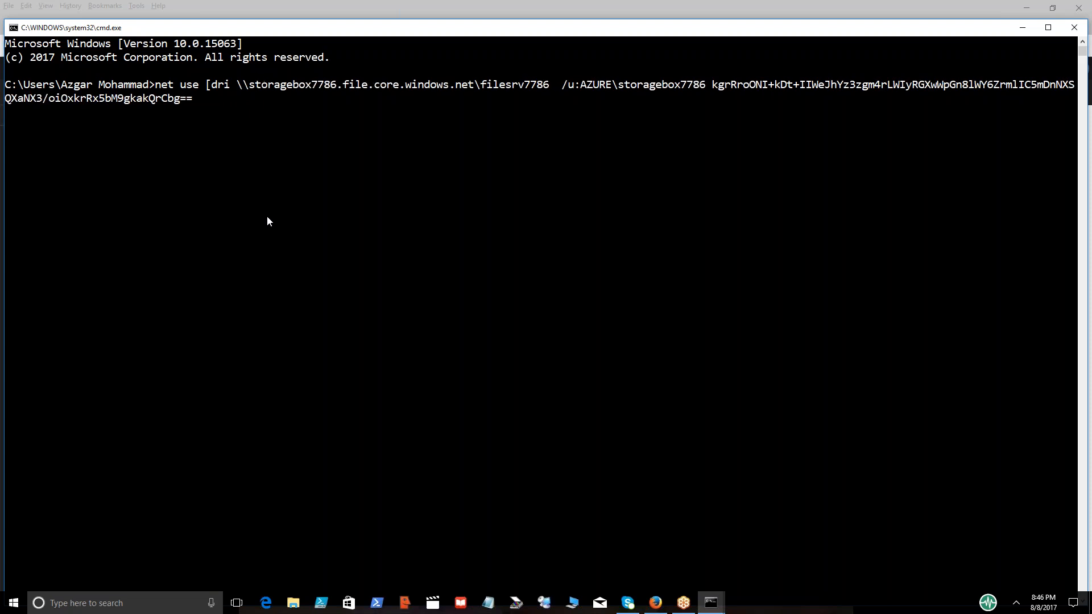
pyautogui.write('F:')
pyautogui.press('Return')
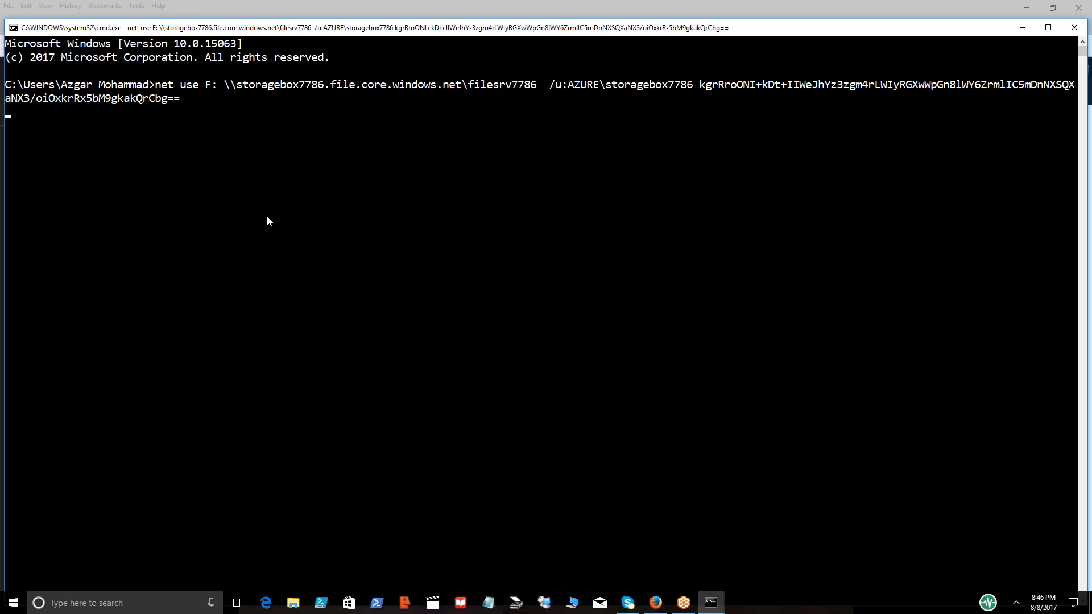
# Open the mapped filesrv7786 network drive under This PC in File Explorer, and minimize the File Explorer and Command Prompt windows.
pyautogui.press('super+e')
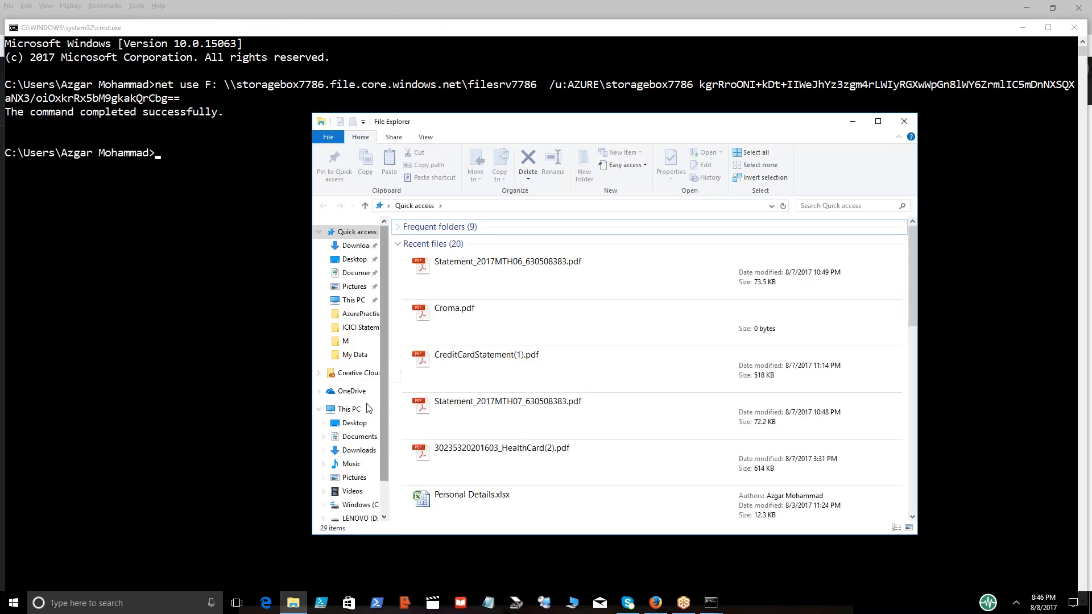
pyautogui.click(350, 412)
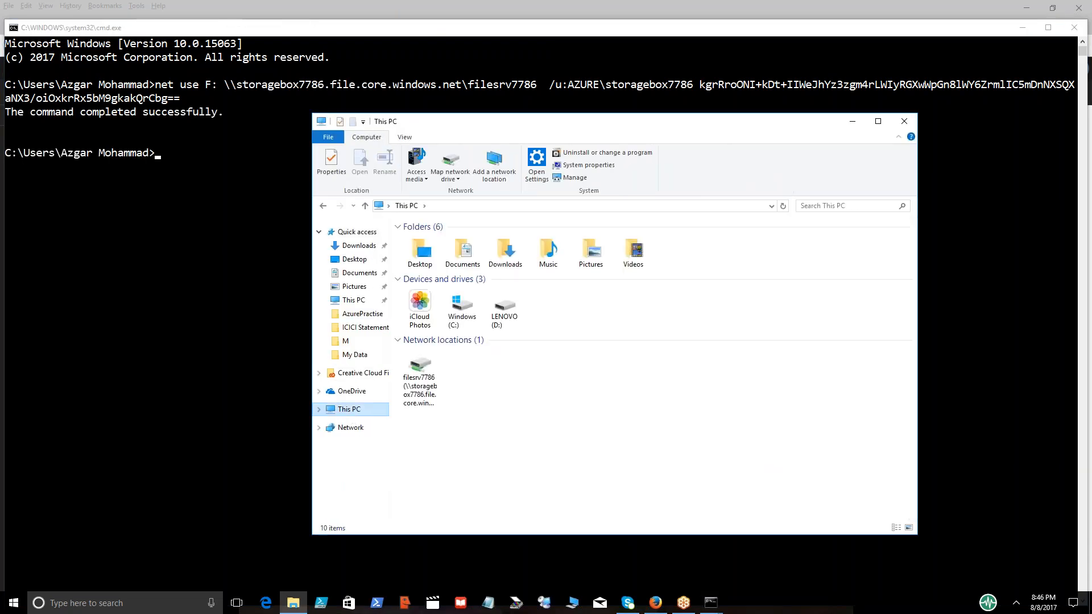
pyautogui.click(423, 368)
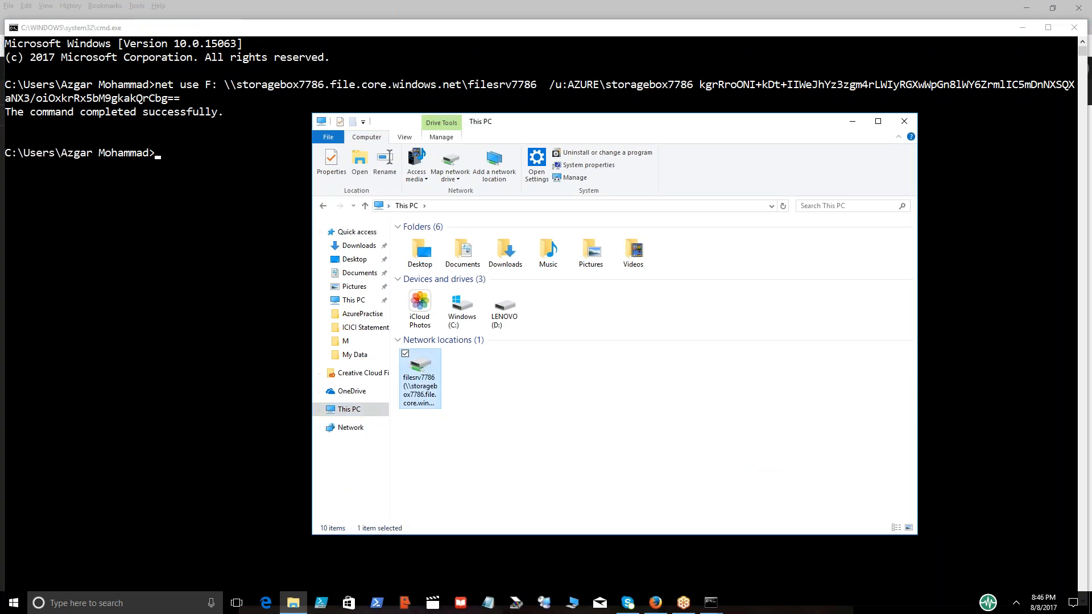
pyautogui.doubleClick(420, 370)
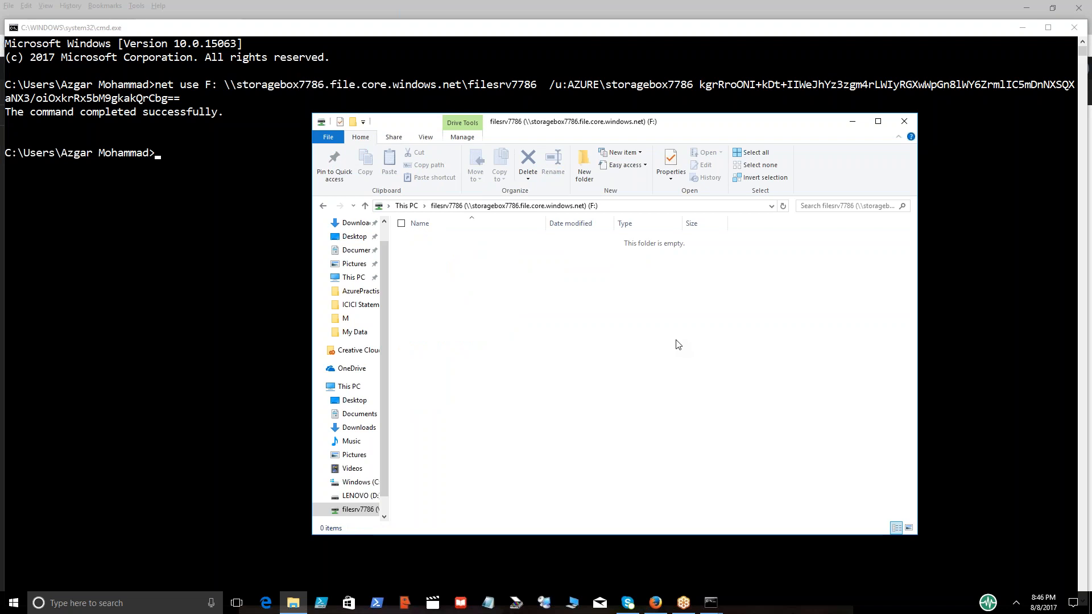
pyautogui.click(853, 124)
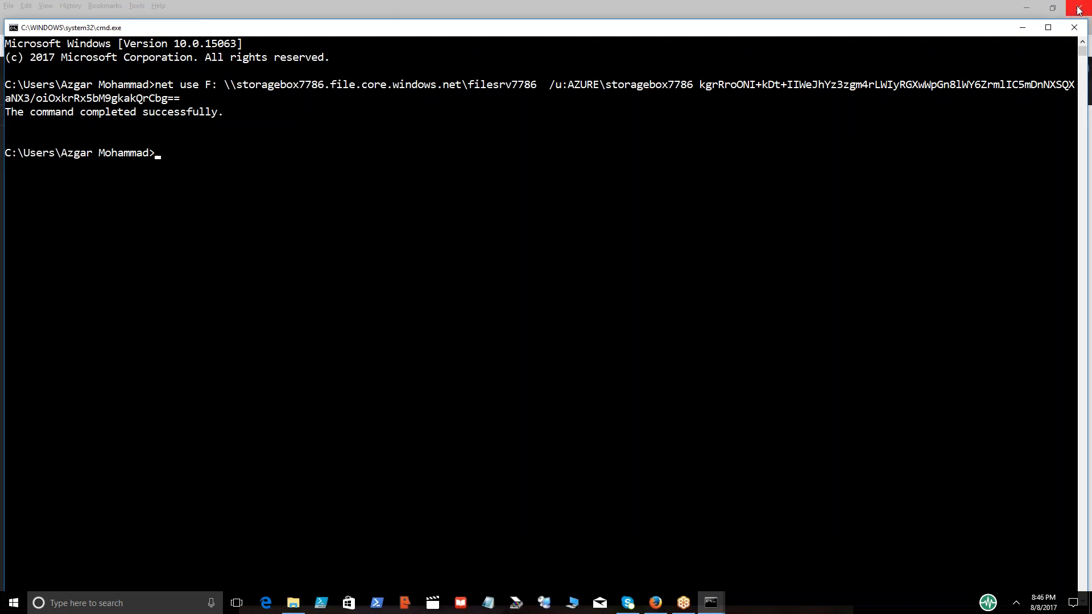
pyautogui.click(1022, 27)
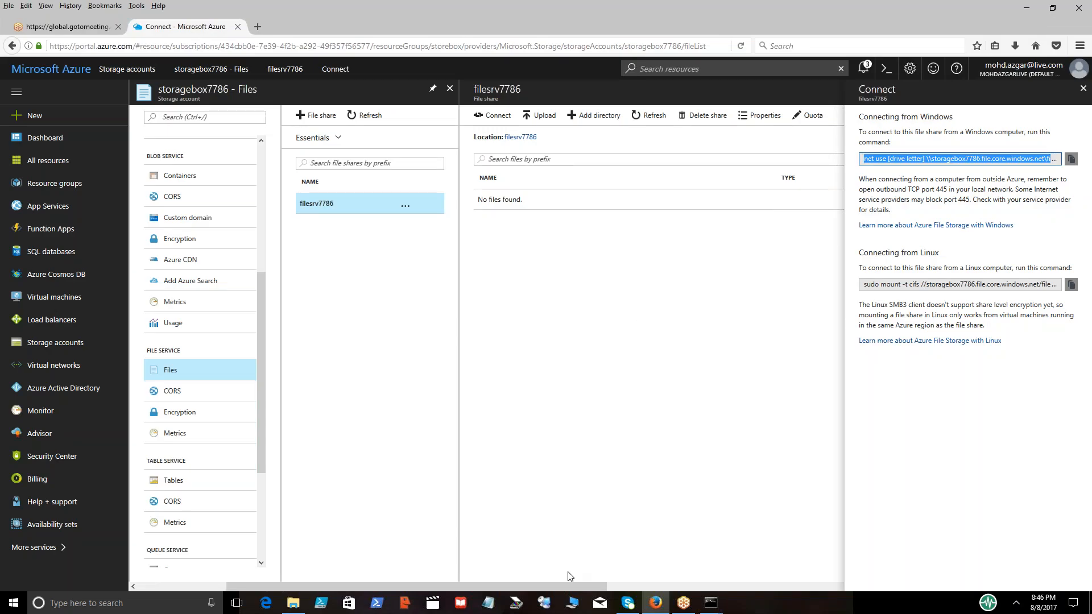
# Copy the desktop file Skillsoft Programs123.xlsx into the mapped filesrv7786 drive (F:).
pyautogui.click(301, 611)
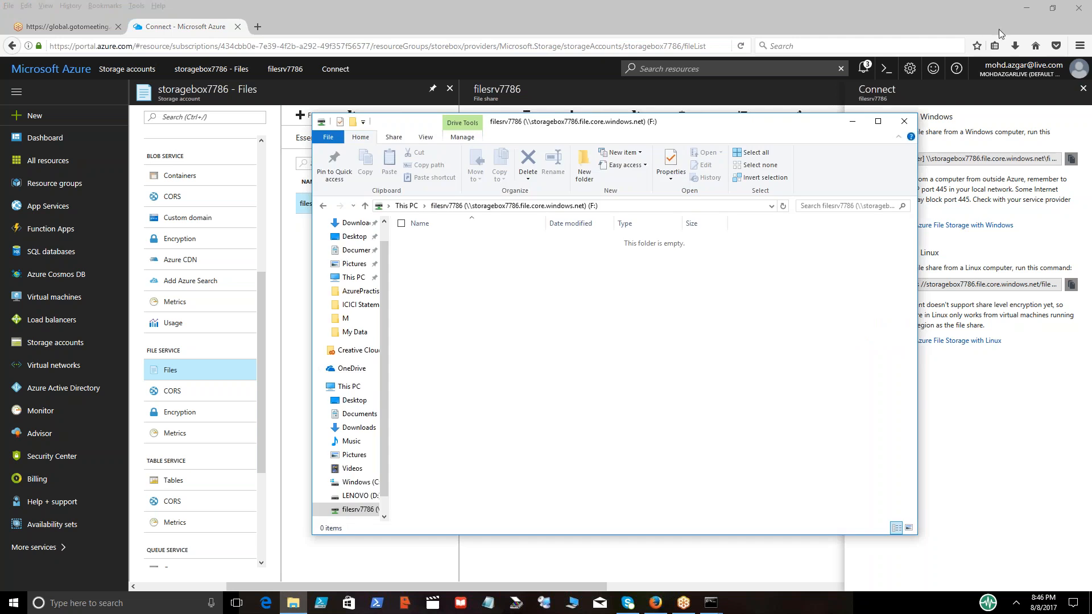
pyautogui.press('super+d')
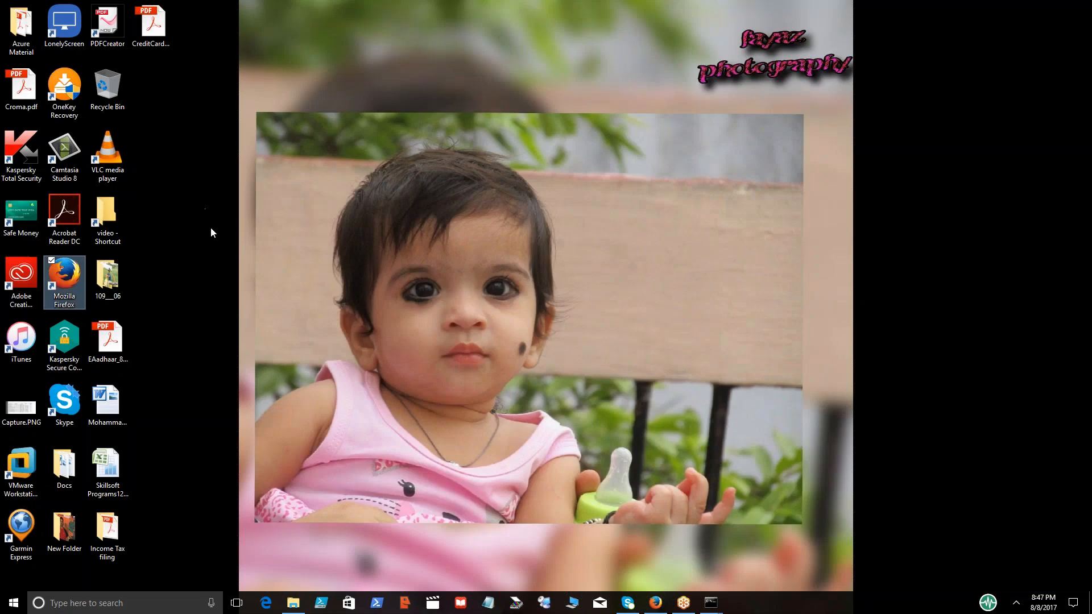
pyautogui.click(100, 471)
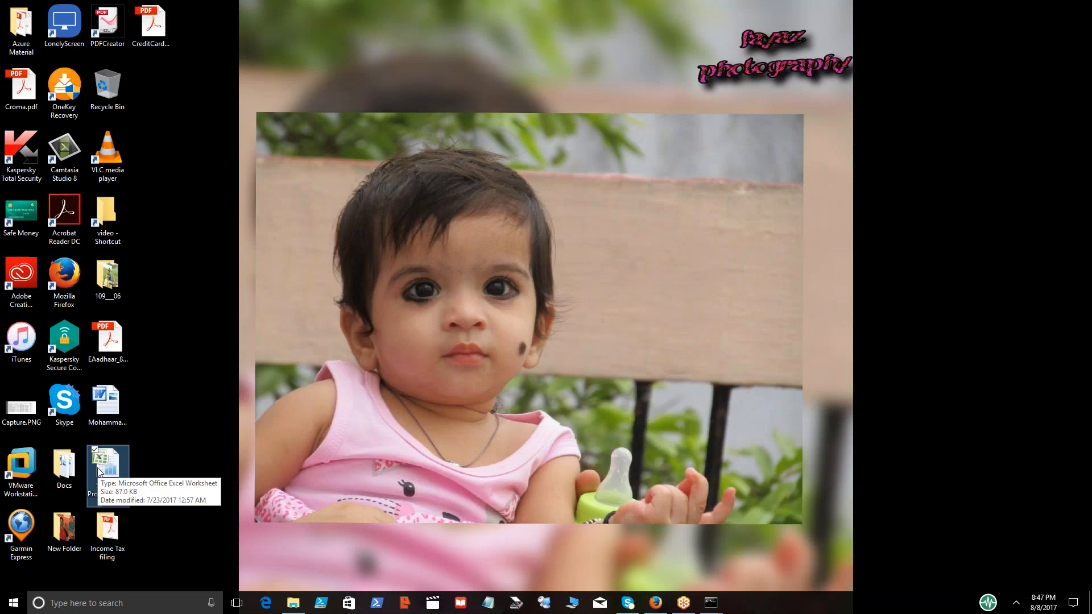
pyautogui.hotkey('alt', 'Tab')
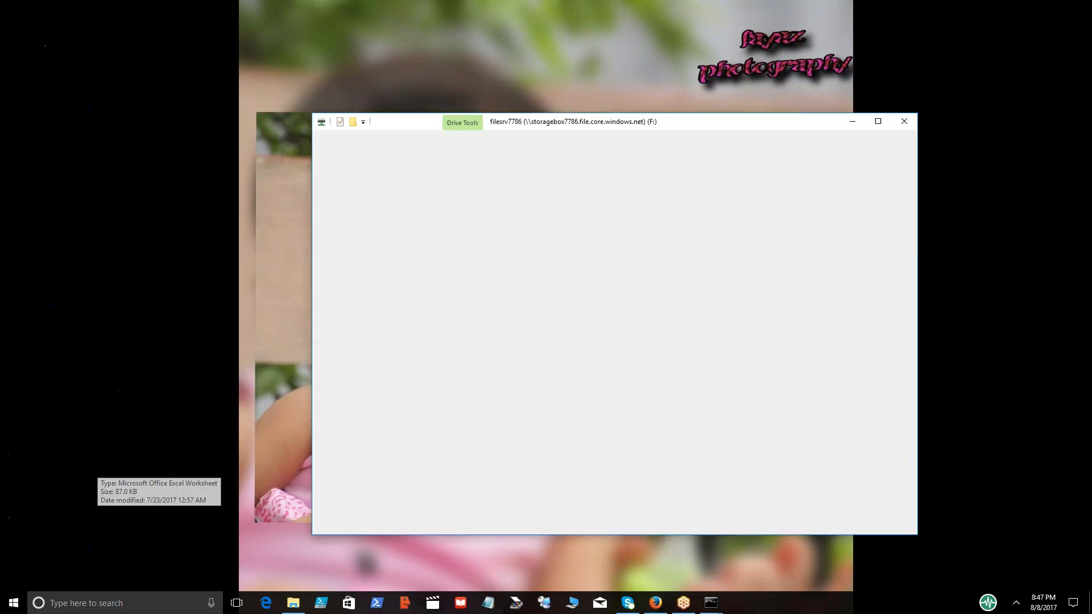
pyautogui.hotkey('ctrl', 'v')
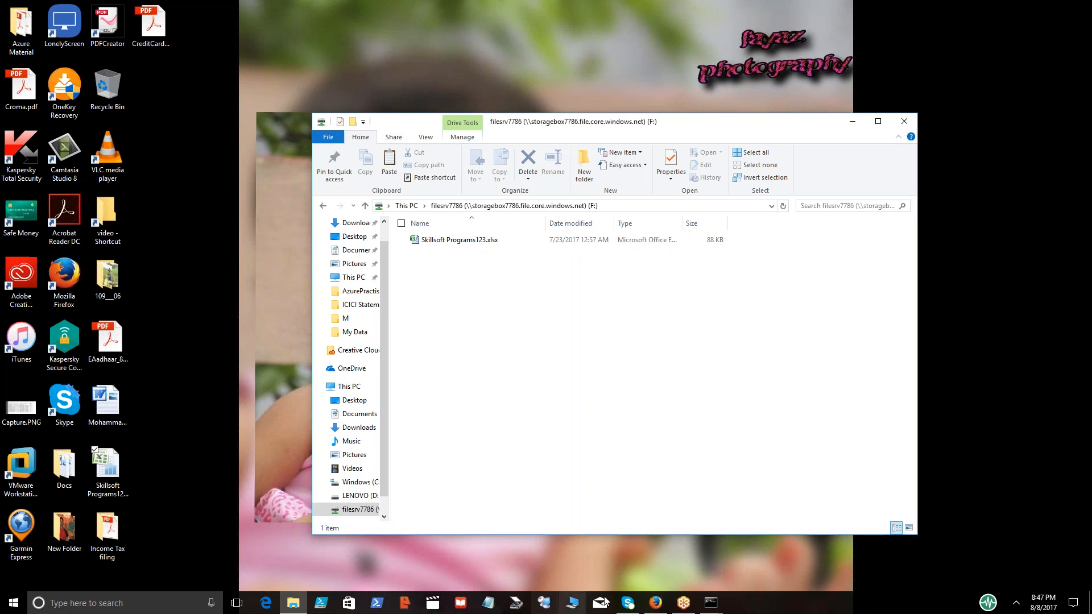
# Switch to the Azure portal in Firefox, refresh the filesrv7786 file list, and examine the instructions for connecting from Linux.
pyautogui.click(660, 603)
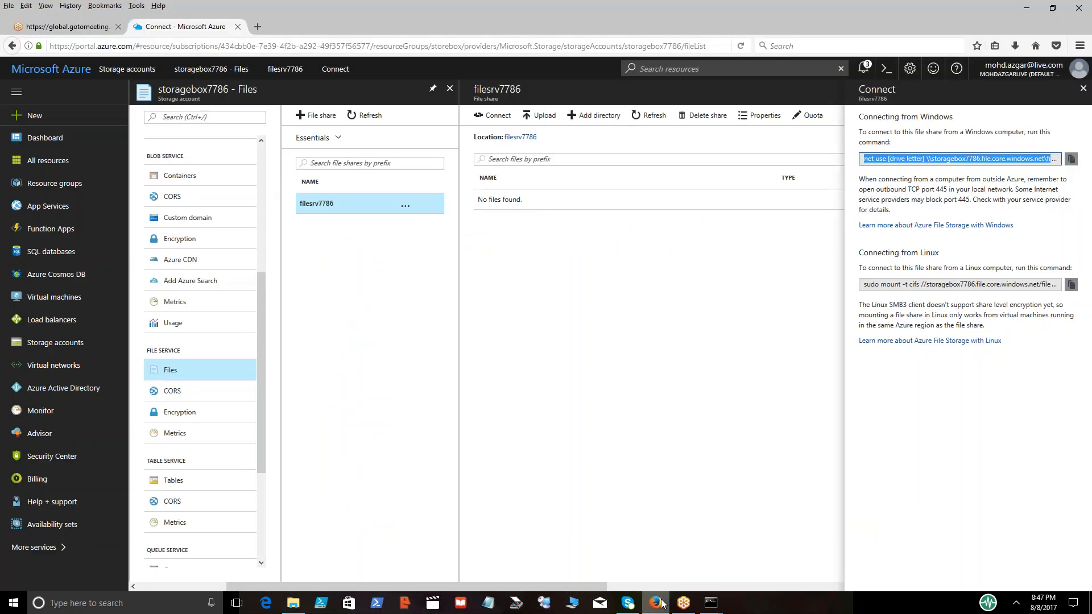
pyautogui.click(652, 116)
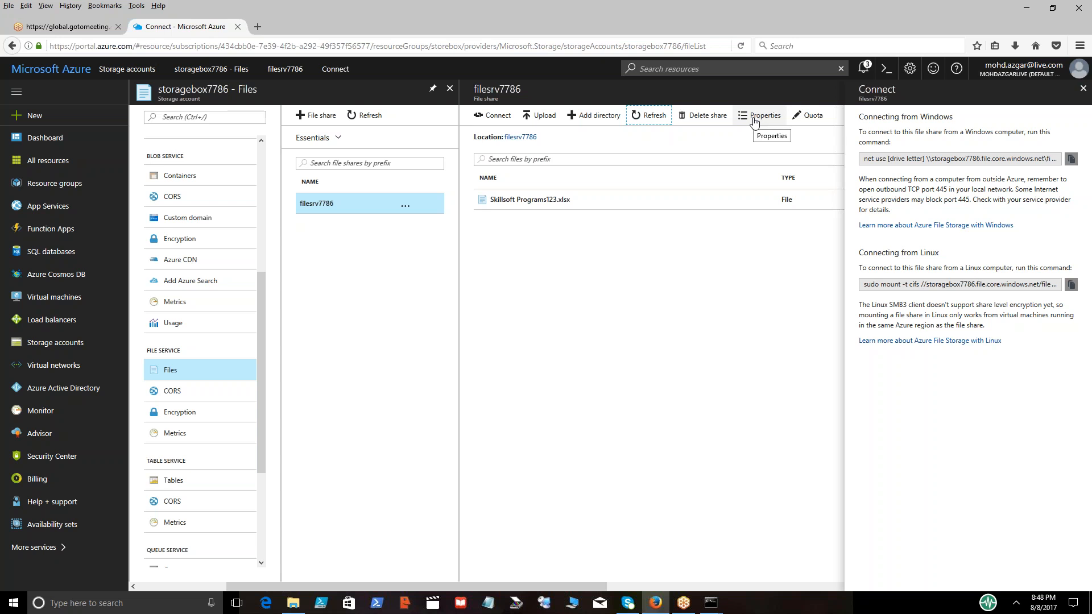
pyautogui.moveTo(857, 251); pyautogui.dragTo(859, 341)
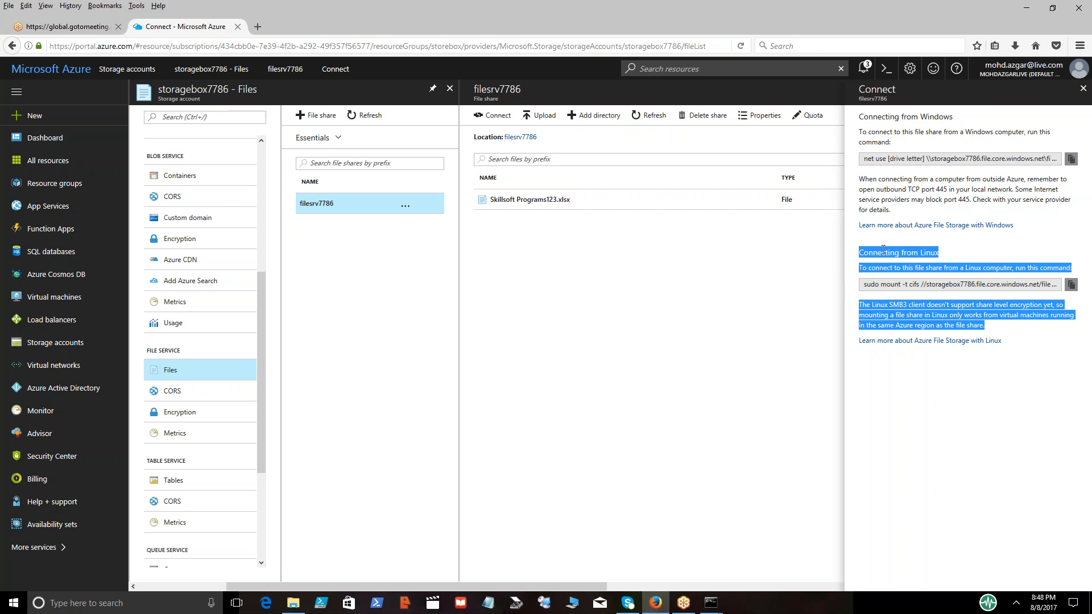
pyautogui.rightClick(815, 336)
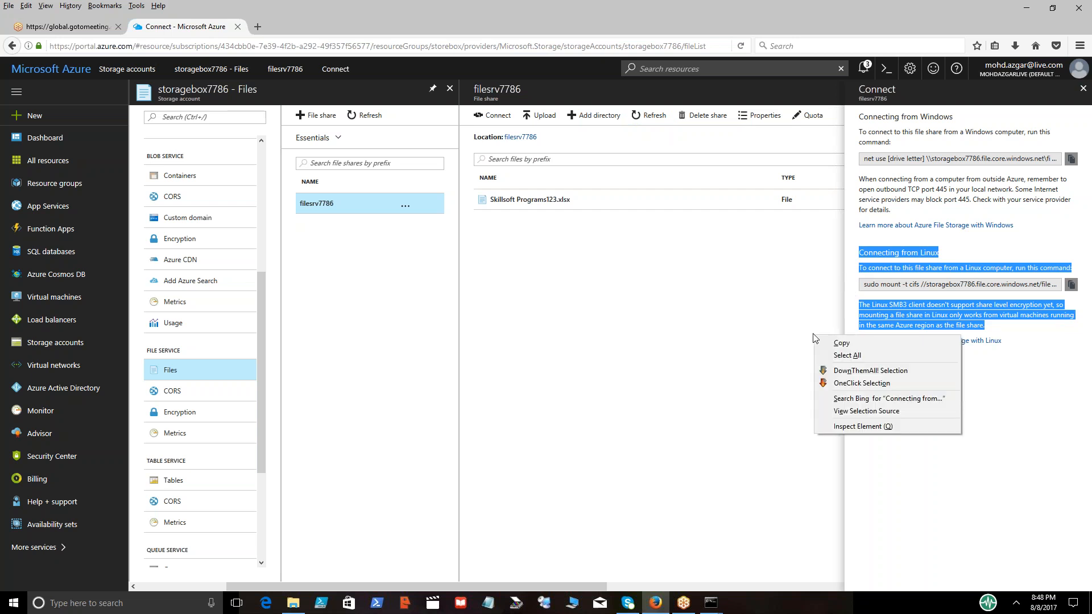
pyautogui.click(1048, 243)
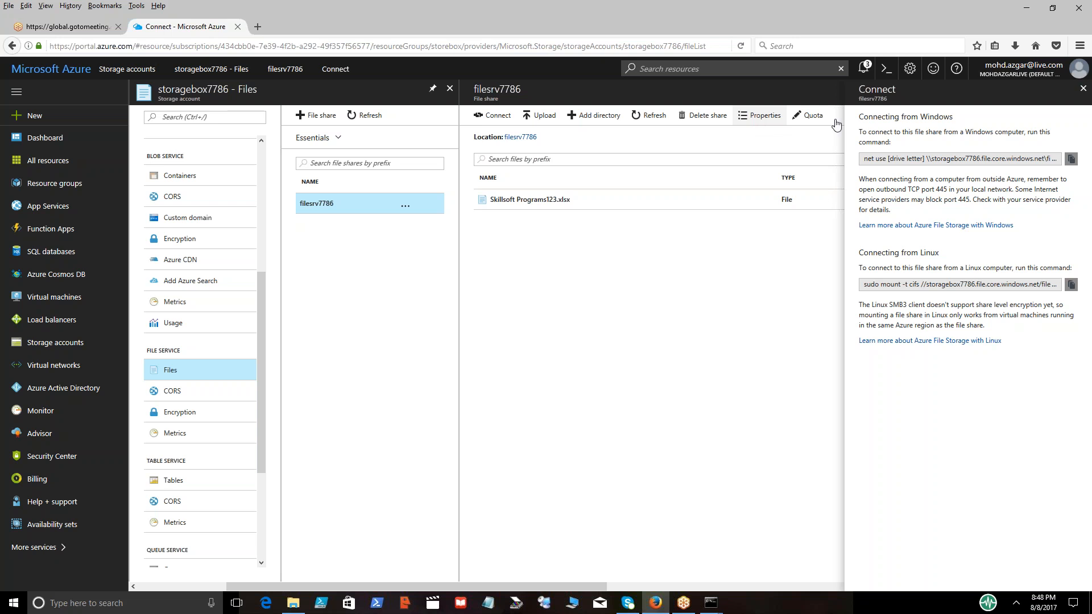
# Examine the access keys page and the shared access signature settings of the storagebox7786 account.
pyautogui.moveTo(258, 401); pyautogui.dragTo(266, 219)
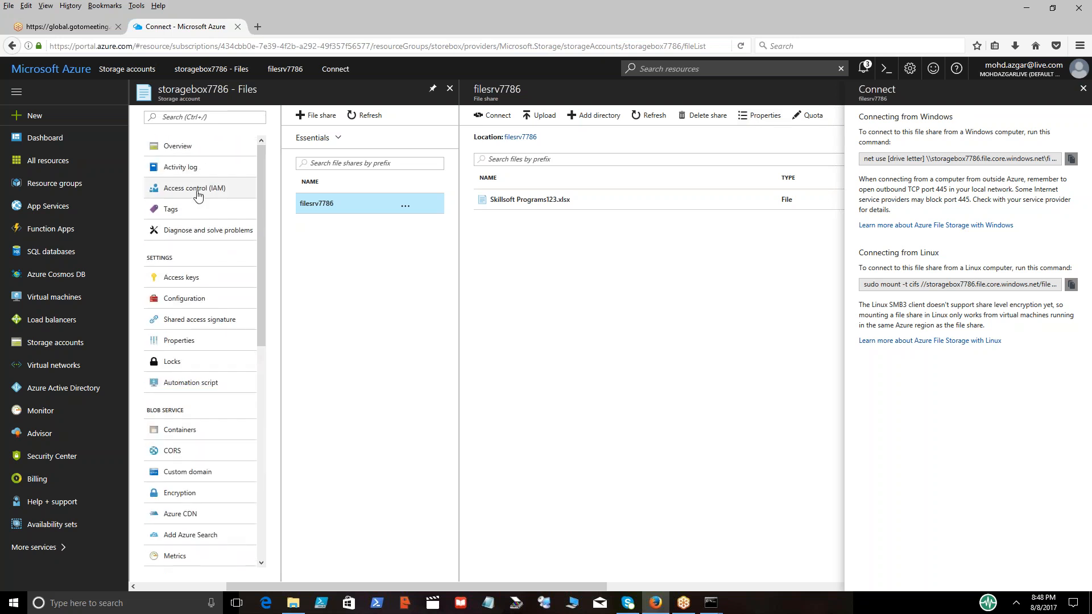
pyautogui.click(179, 279)
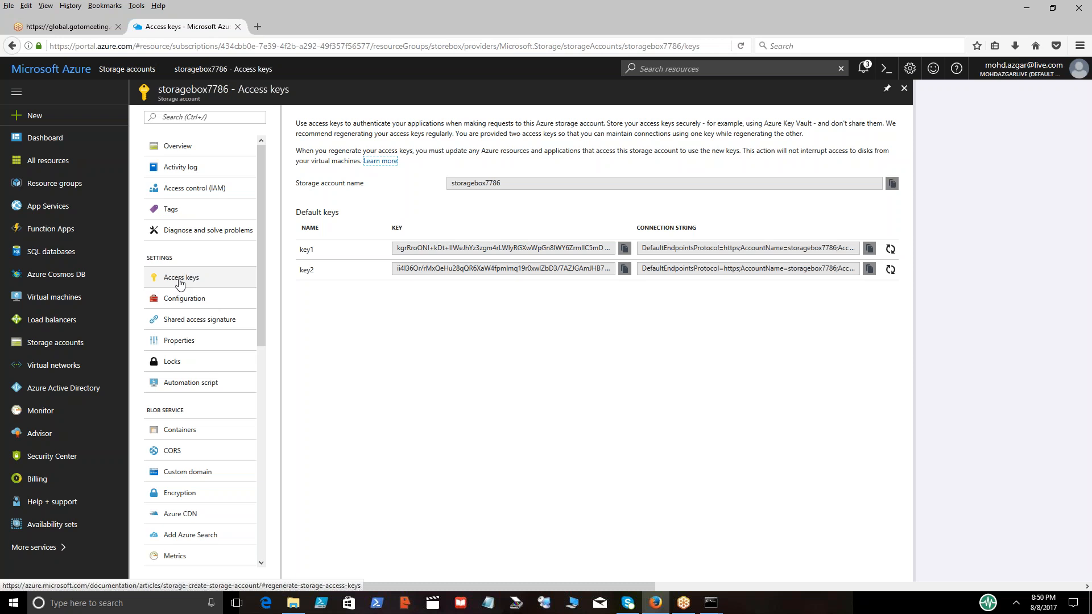
pyautogui.click(181, 320)
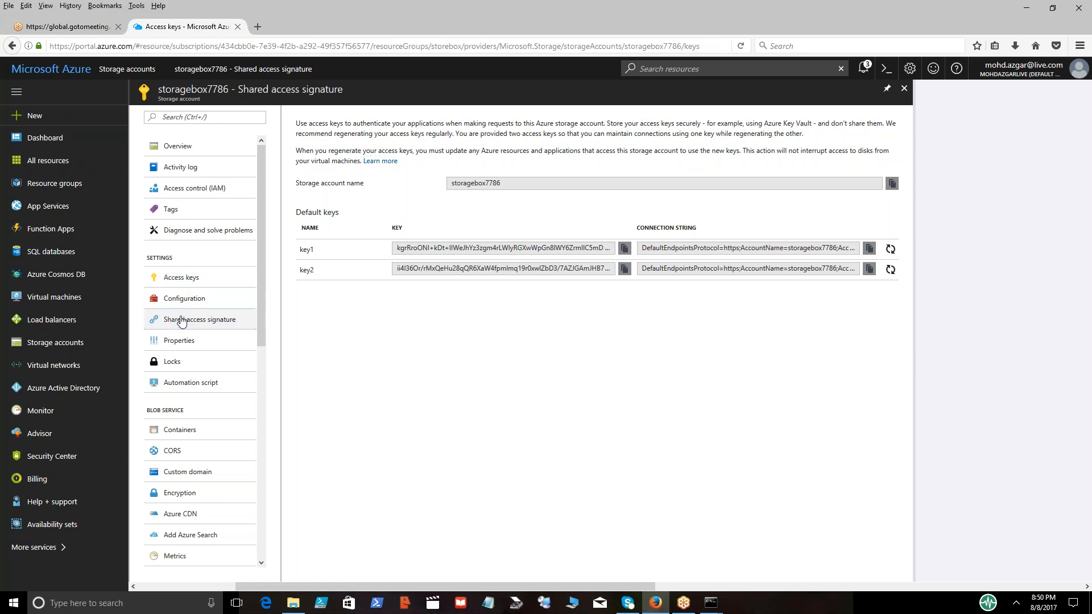
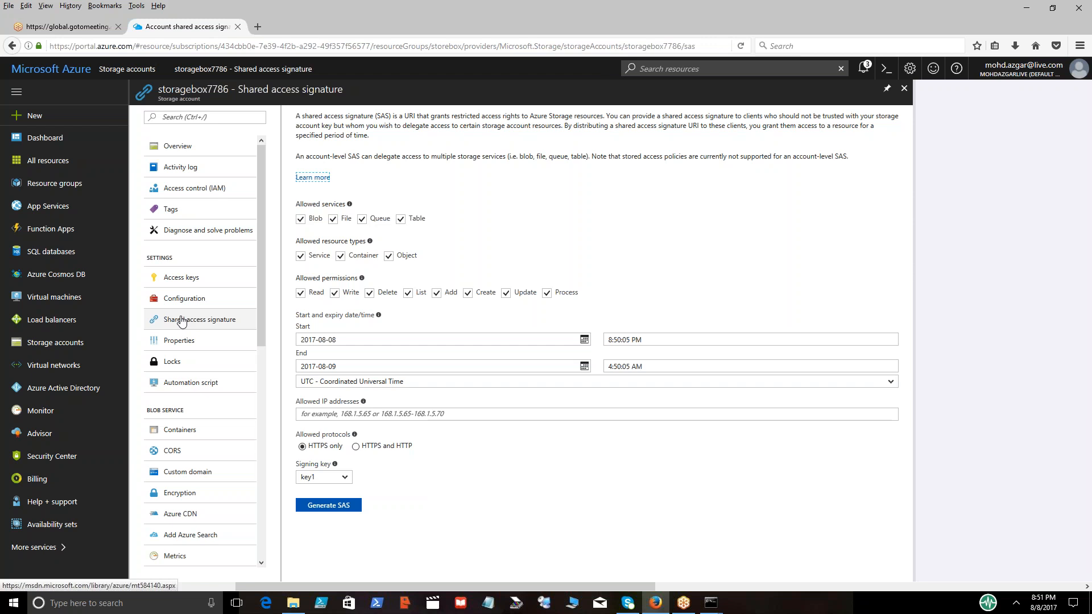
pyautogui.click(182, 322)
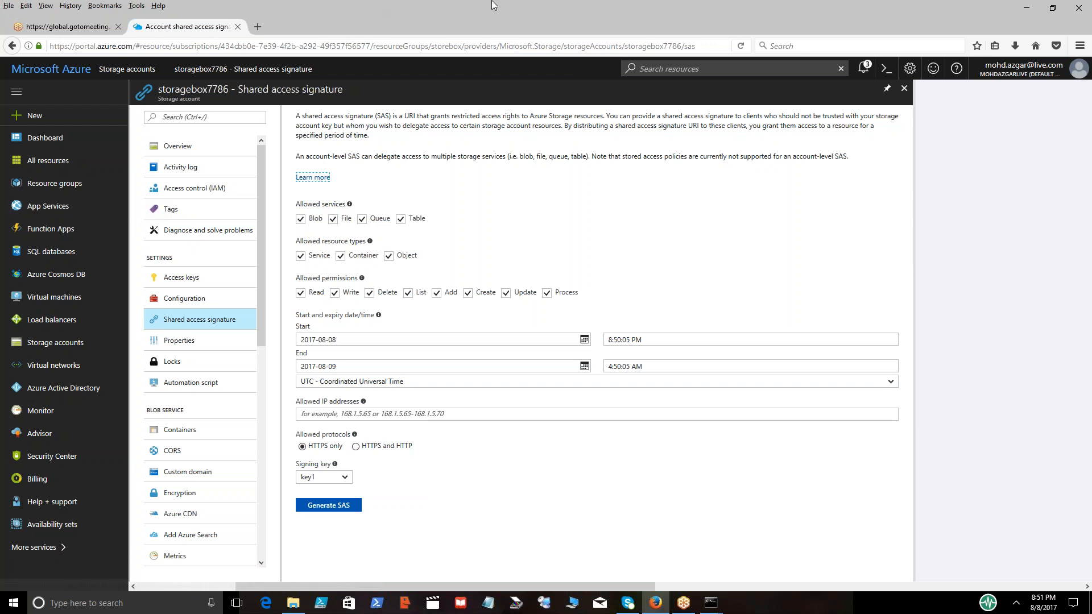
pyautogui.click(584, 12)
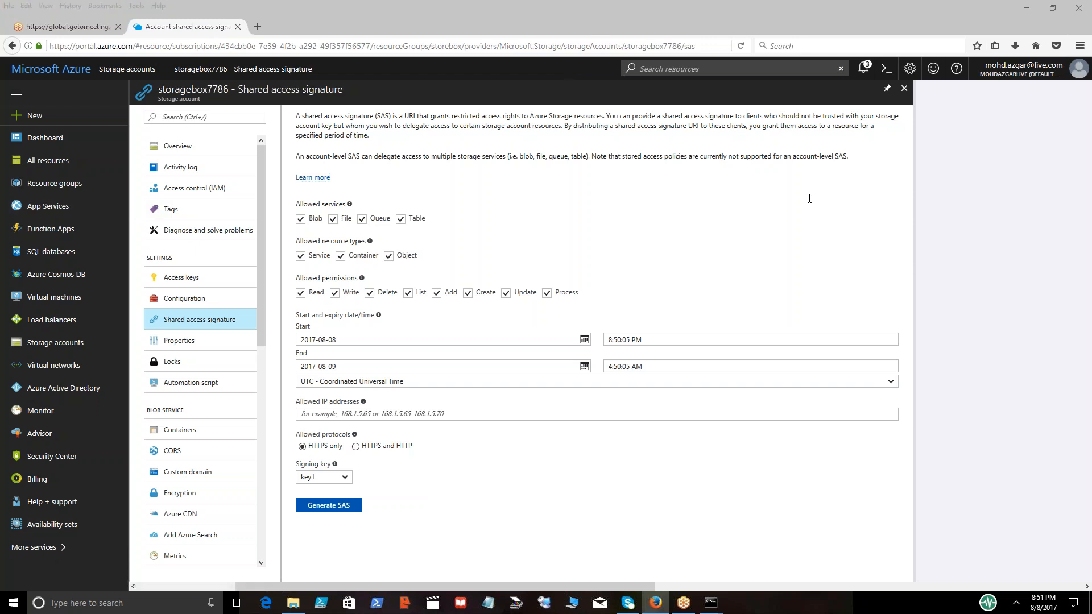